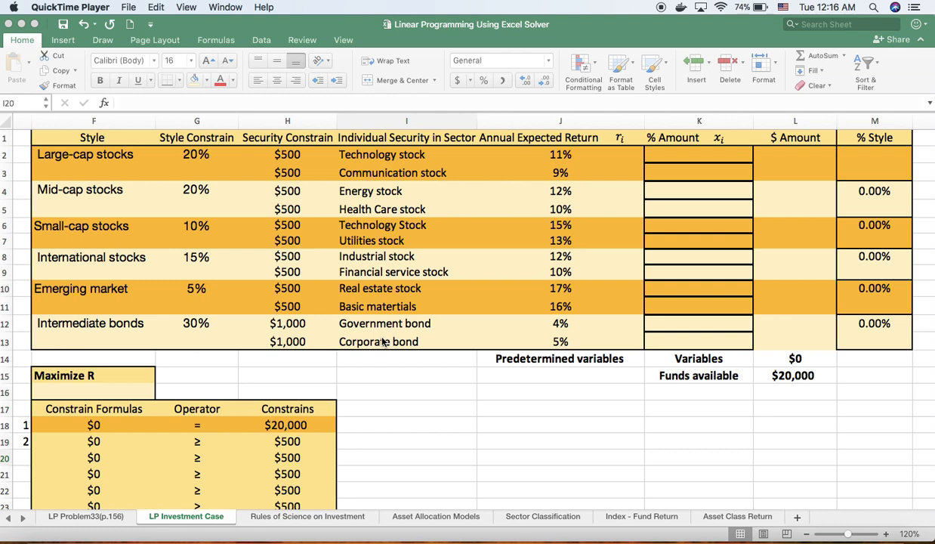
- Examine the investor problem's constraints, the LP model formulation and the constraint formulas table on the LP Investment Case sheet
{"action": "scroll", "coordinate": [263, 279], "scroll_direction": "left", "scroll_amount": 5}
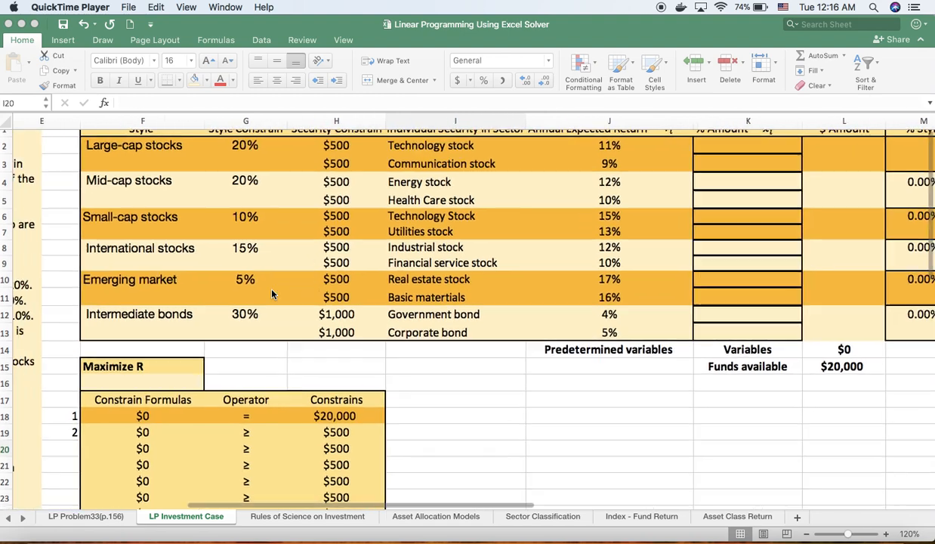
{"action": "scroll", "coordinate": [276, 318], "scroll_direction": "left", "scroll_amount": 10}
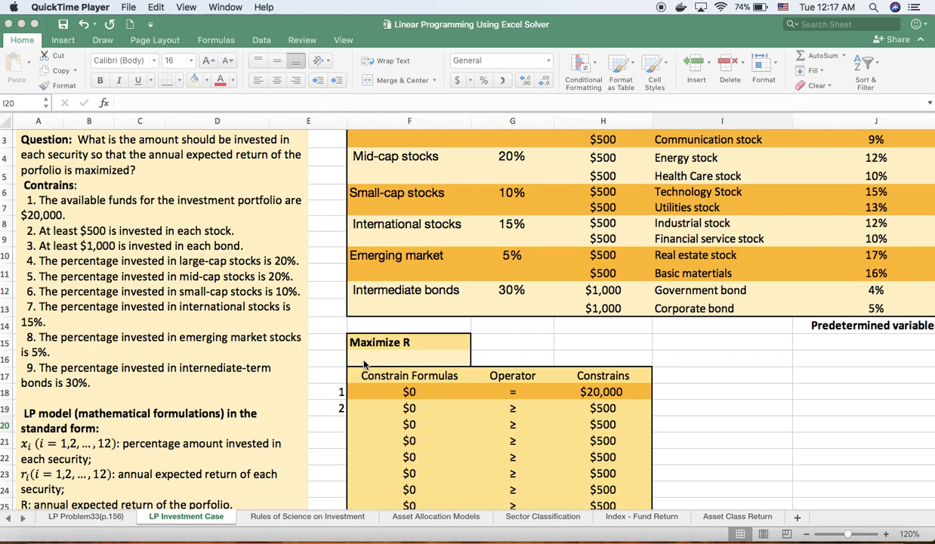
{"action": "scroll", "coordinate": [364, 361], "scroll_direction": "down", "scroll_amount": 1}
{"action": "scroll", "coordinate": [244, 318], "scroll_direction": "up", "scroll_amount": 3}
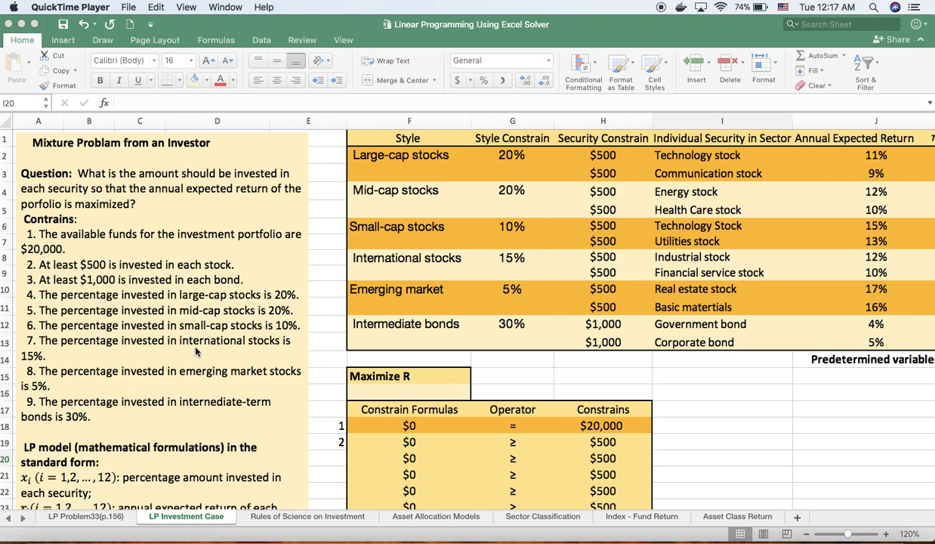
{"action": "scroll", "coordinate": [190, 356], "scroll_direction": "down", "scroll_amount": 2}
{"action": "scroll", "coordinate": [190, 357], "scroll_direction": "down", "scroll_amount": 7}
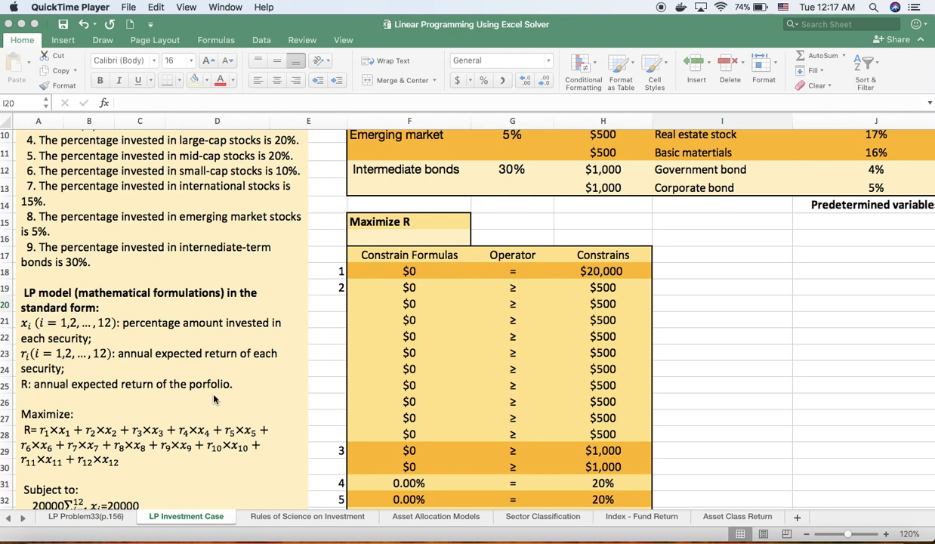
{"action": "scroll", "coordinate": [169, 460], "scroll_direction": "down", "scroll_amount": 6}
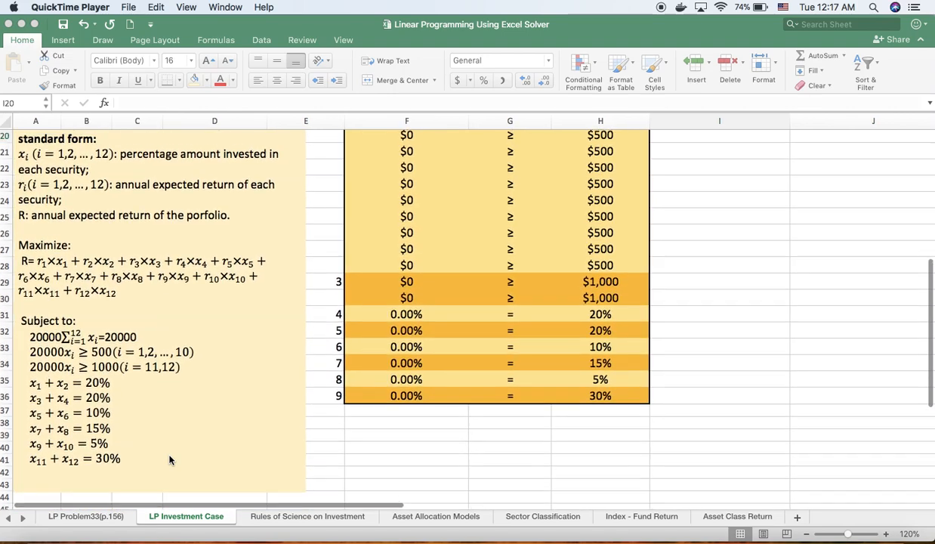
{"action": "scroll", "coordinate": [169, 459], "scroll_direction": "up", "scroll_amount": 1}
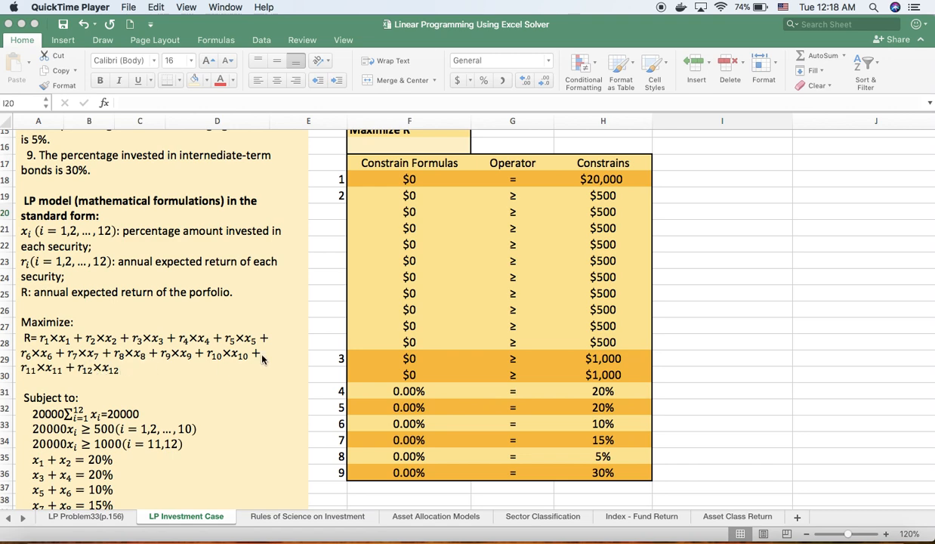
{"action": "scroll", "coordinate": [257, 363], "scroll_direction": "up", "scroll_amount": 5}
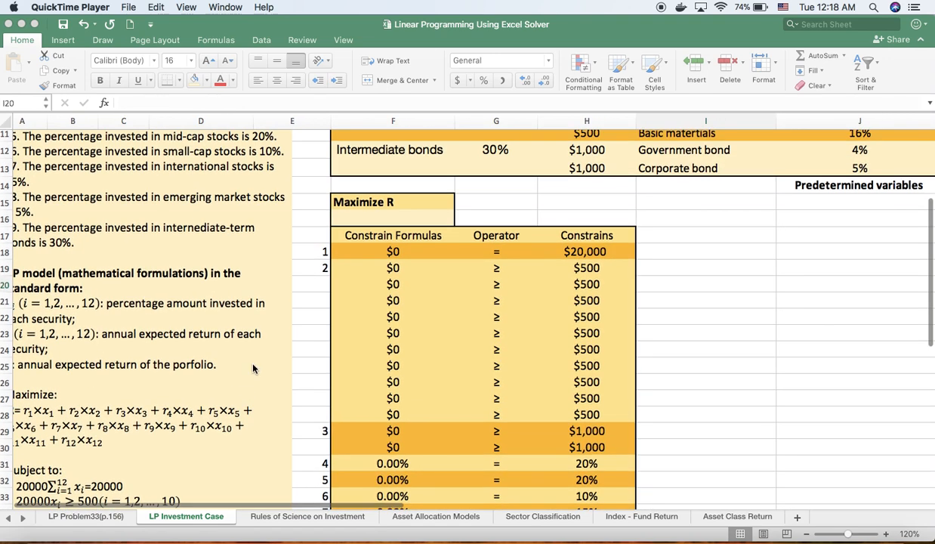
{"action": "scroll", "coordinate": [241, 364], "scroll_direction": "up", "scroll_amount": 2}
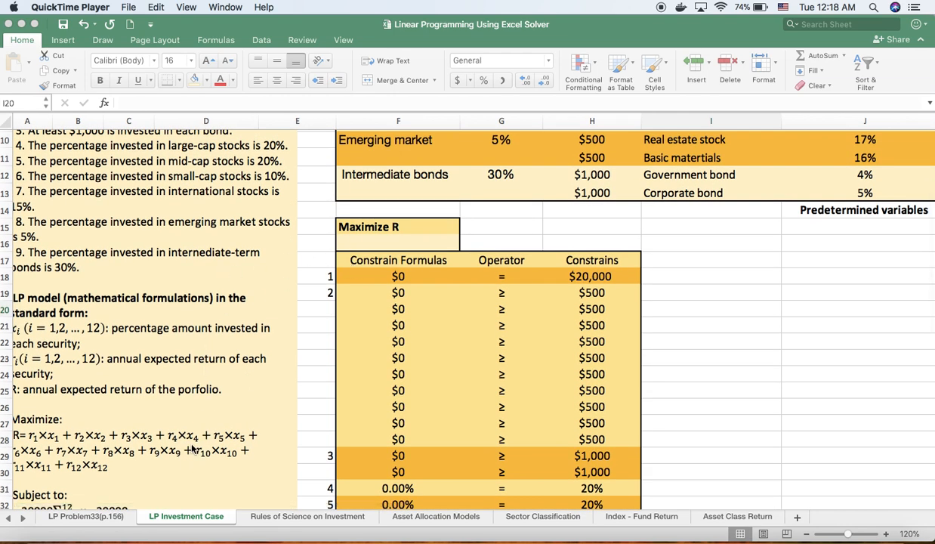
- Enter the objective formula =sumproduct(J2:J13,K2:K13) in cell F16 under Maximize R
{"action": "left_click", "coordinate": [358, 242]}
{"action": "left_click", "coordinate": [354, 242]}
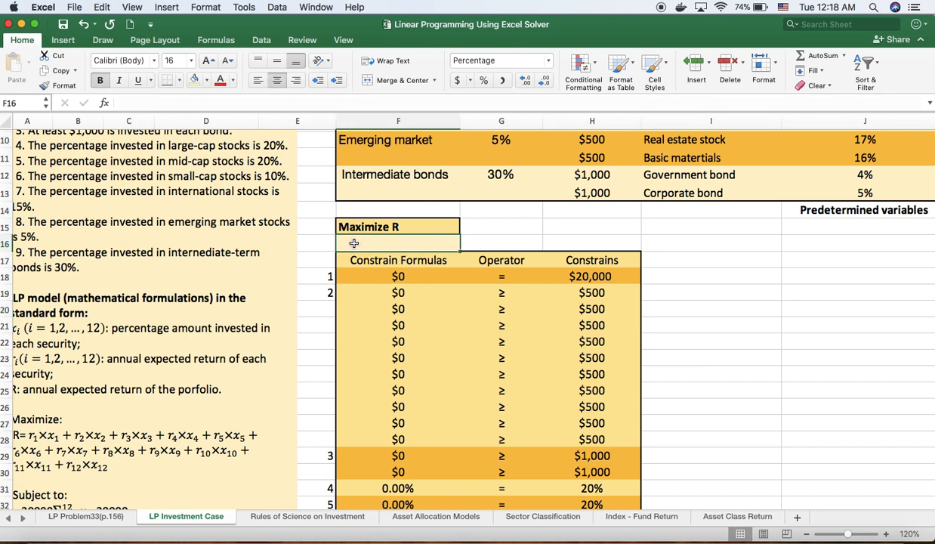
{"action": "type", "text": "=sumproduct"}
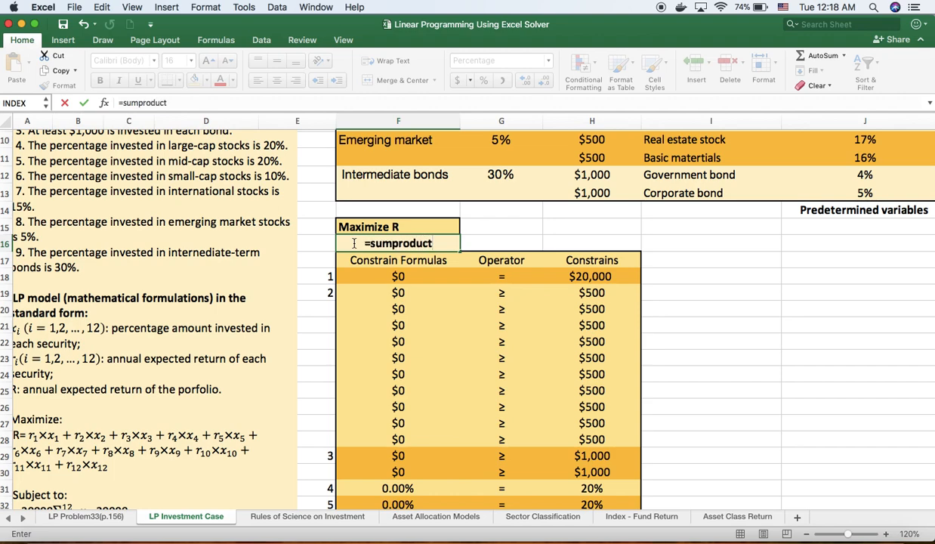
{"action": "type", "text": "(*"}
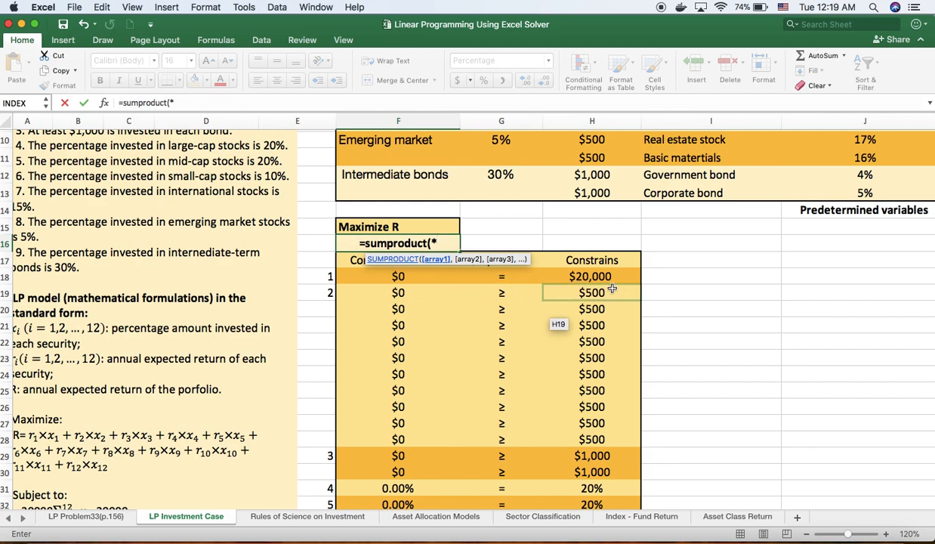
{"action": "key", "text": "BackSpace"}
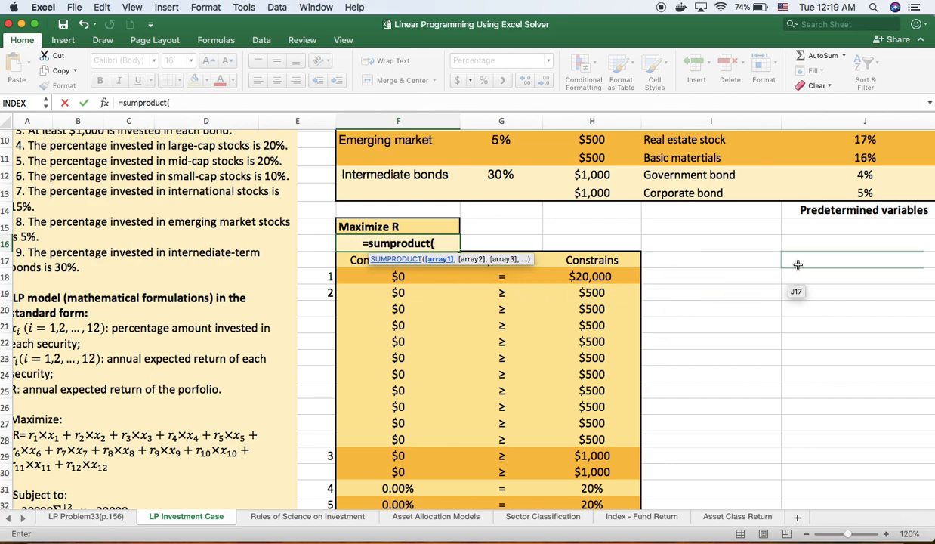
{"action": "scroll", "coordinate": [798, 265], "scroll_direction": "up", "scroll_amount": 5}
{"action": "scroll", "coordinate": [798, 264], "scroll_direction": "right", "scroll_amount": 2}
{"action": "scroll", "coordinate": [798, 264], "scroll_direction": "right", "scroll_amount": 3}
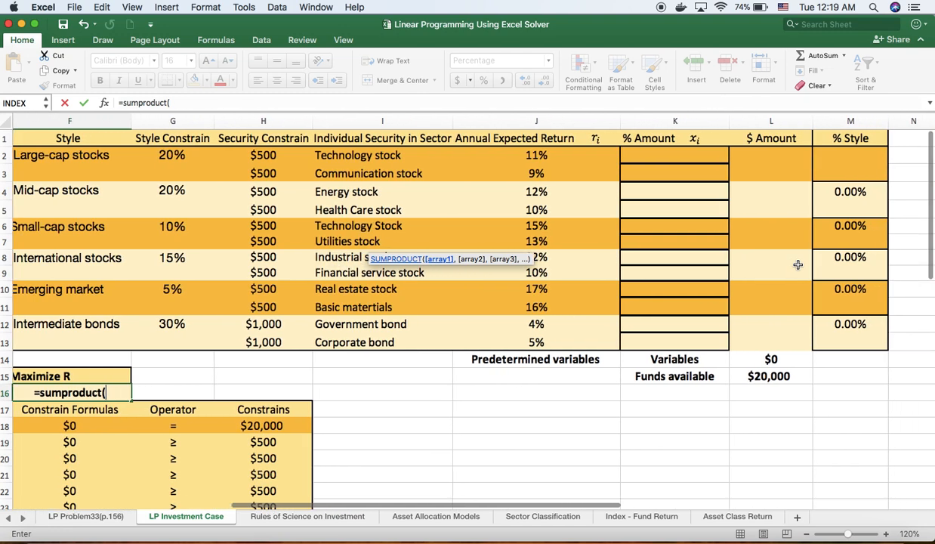
{"action": "scroll", "coordinate": [798, 265], "scroll_direction": "left", "scroll_amount": 1}
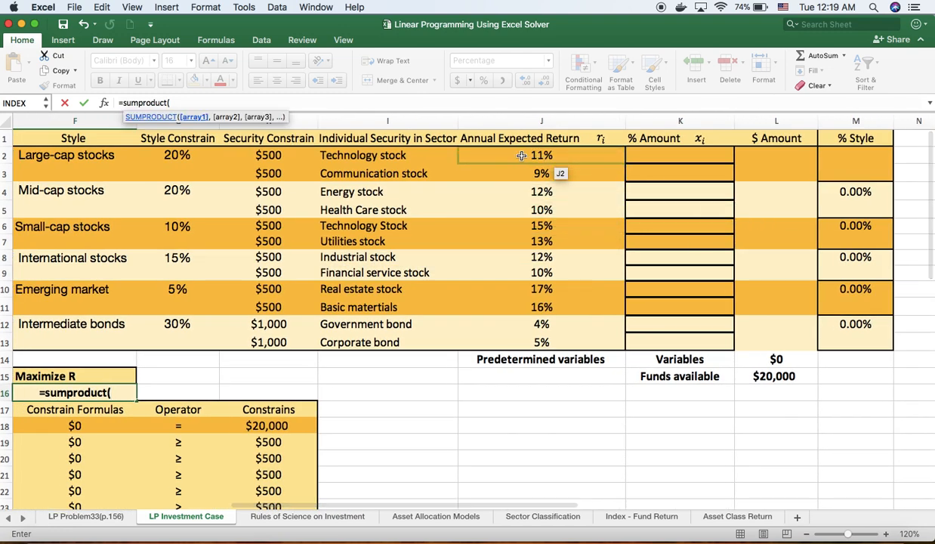
{"action": "left_click_drag", "start_coordinate": [530, 154], "coordinate": [540, 340]}
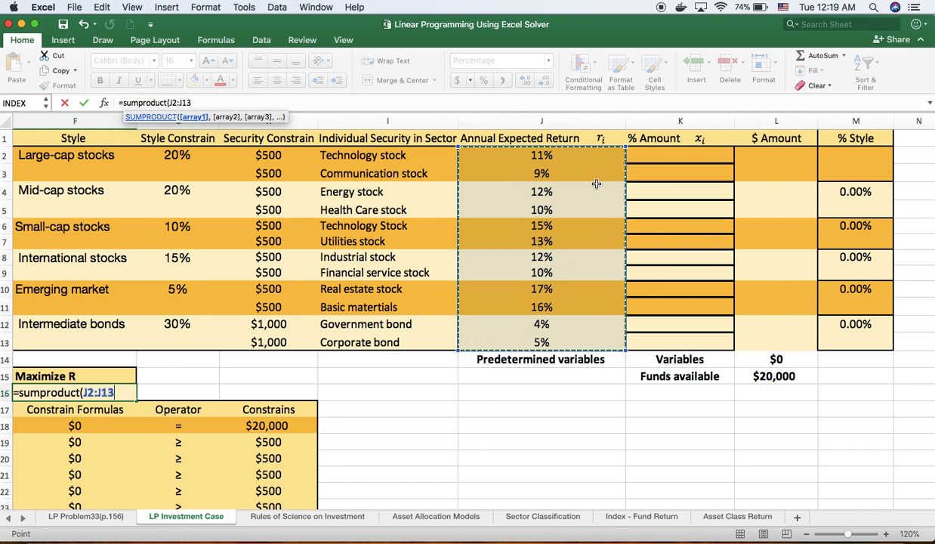
{"action": "type", "text": ","}
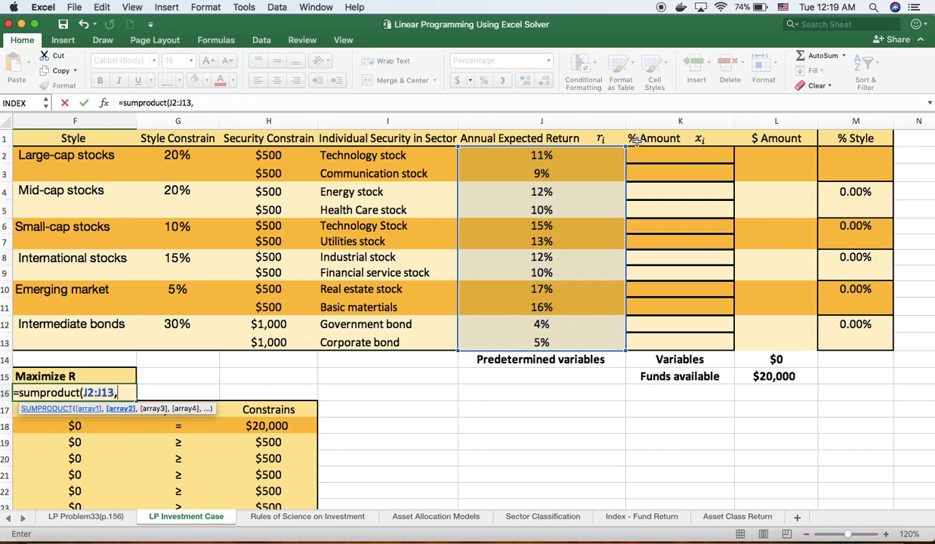
{"action": "left_click_drag", "start_coordinate": [647, 154], "coordinate": [689, 340]}
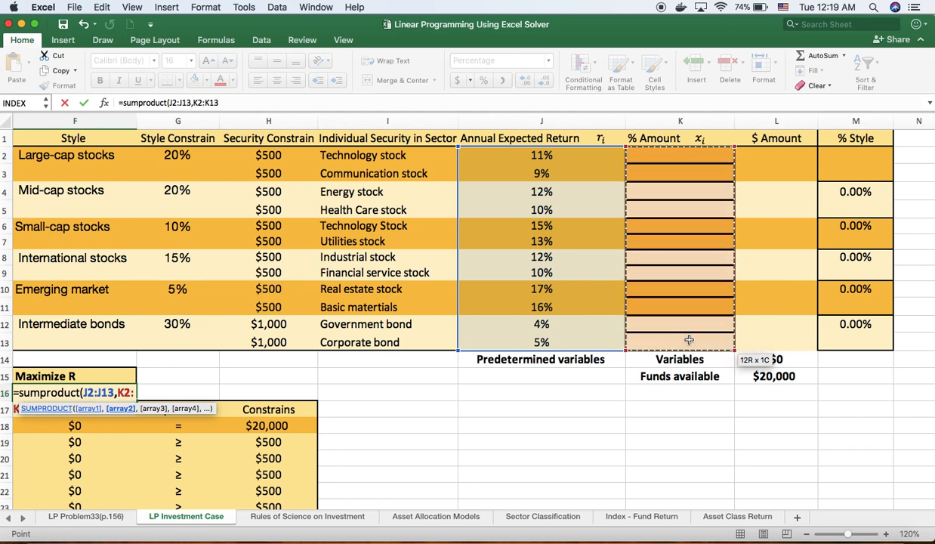
{"action": "type", "text": ")"}
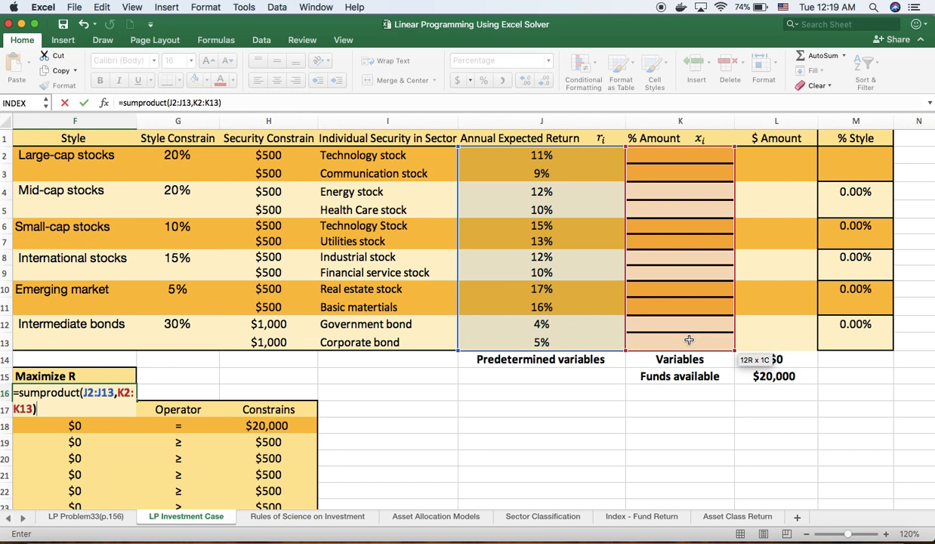
{"action": "key", "text": "Return"}
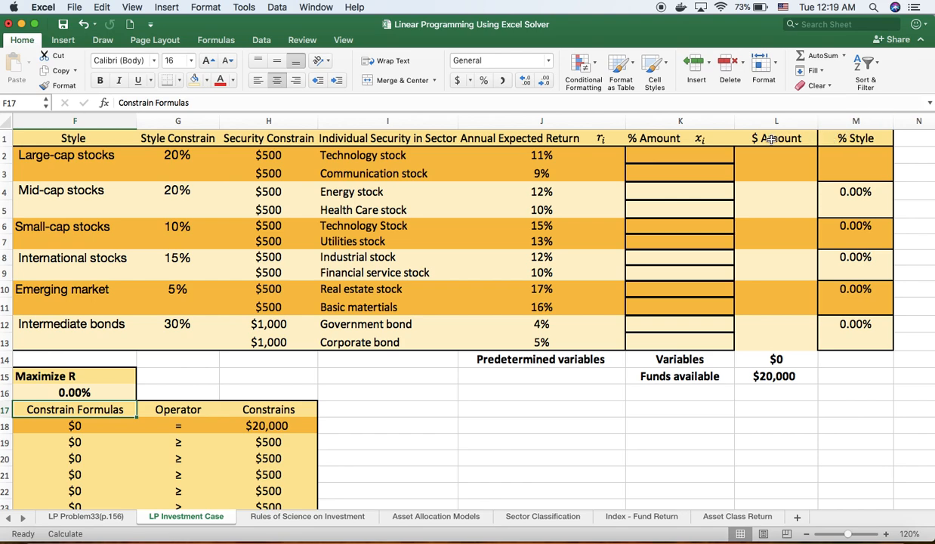
{"action": "scroll", "coordinate": [748, 137], "scroll_direction": "left", "scroll_amount": 2}
{"action": "scroll", "coordinate": [737, 136], "scroll_direction": "right", "scroll_amount": 1}
{"action": "scroll", "coordinate": [737, 136], "scroll_direction": "left", "scroll_amount": 1}
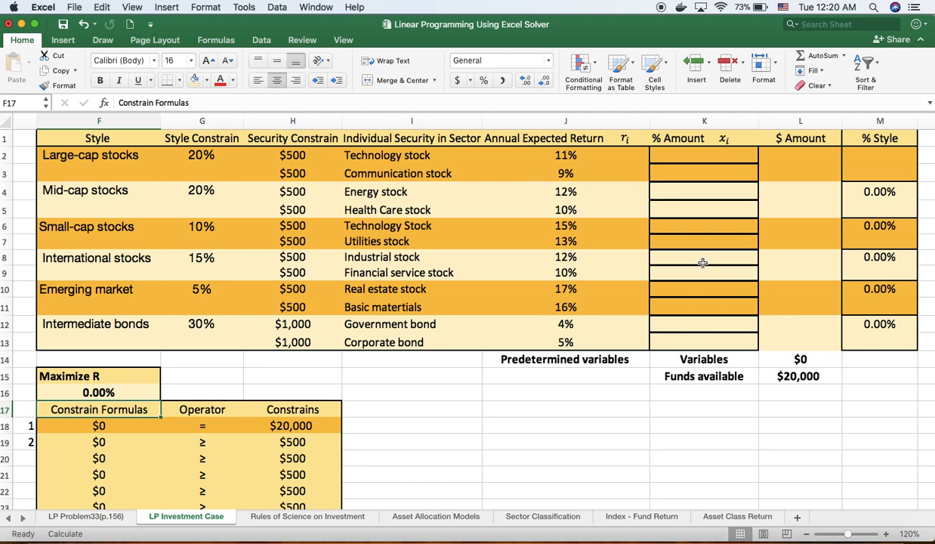
{"action": "left_click", "coordinate": [694, 155]}
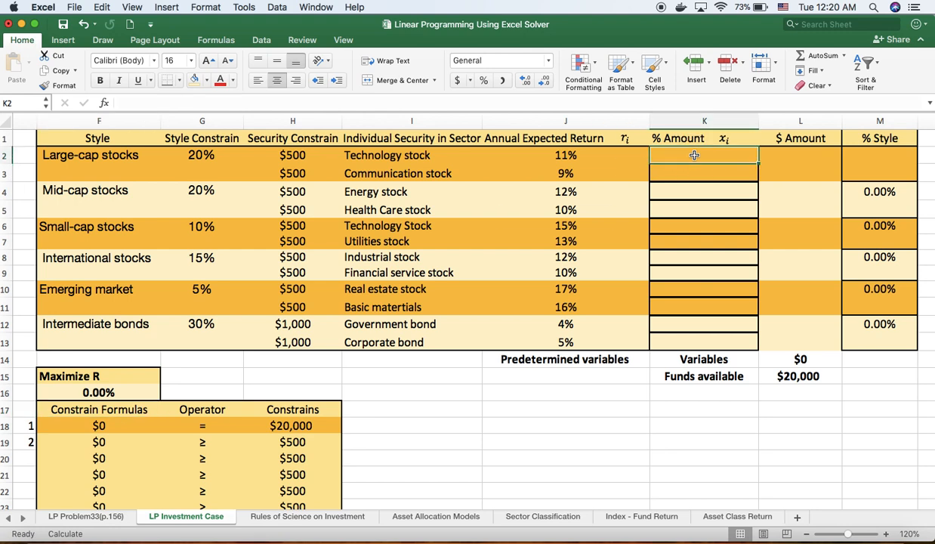
{"action": "type", "text": "="}
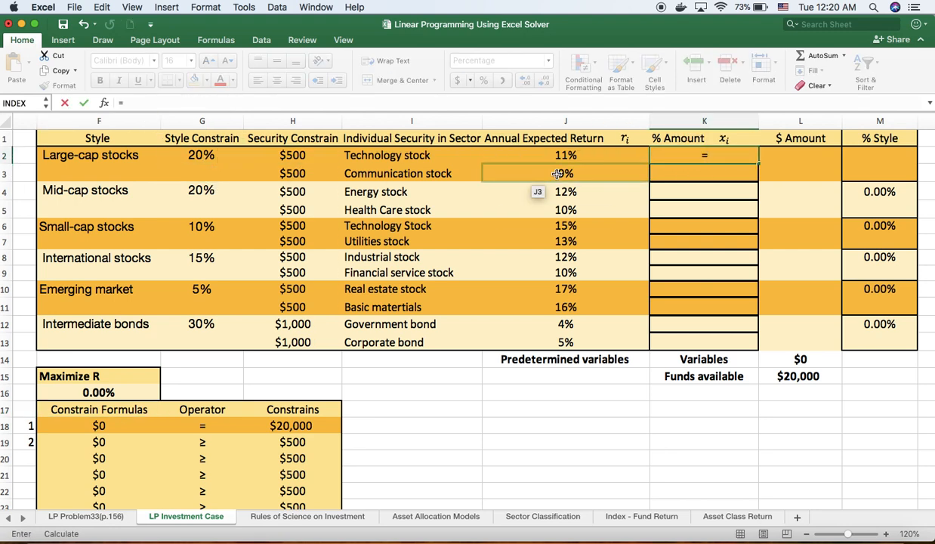
{"action": "type", "text": "10%"}
{"action": "key", "text": "BackSpace"}
{"action": "type", "text": "10"}
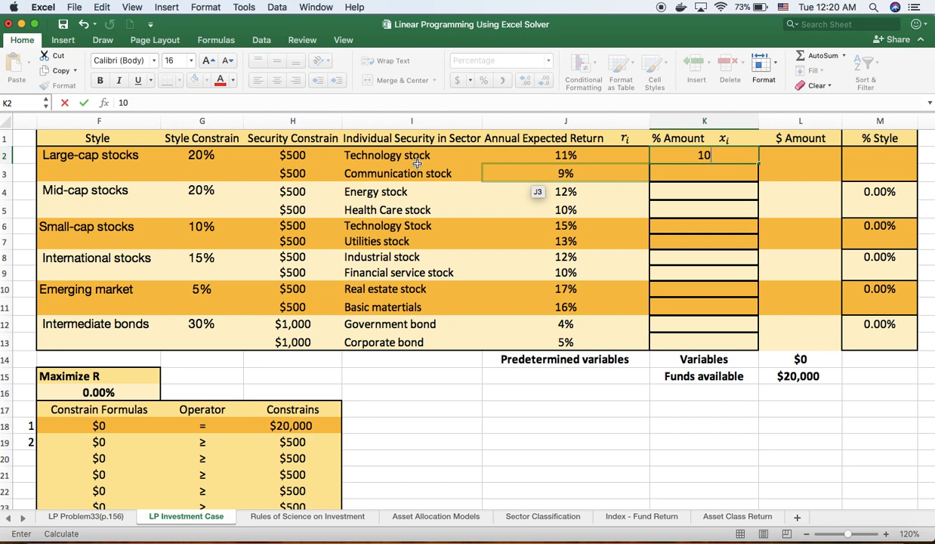
{"action": "key", "text": "Return"}
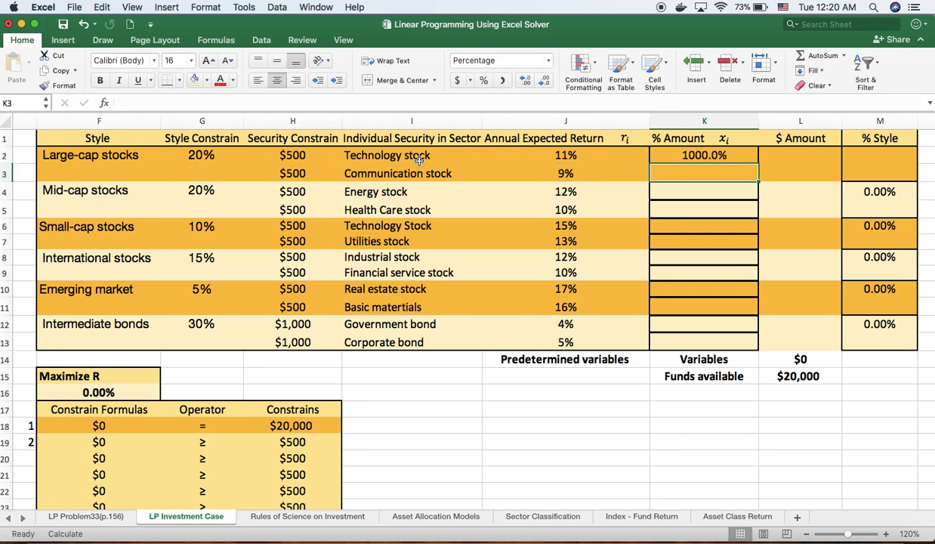
{"action": "left_click", "coordinate": [718, 155]}
{"action": "right_click", "coordinate": [718, 155]}
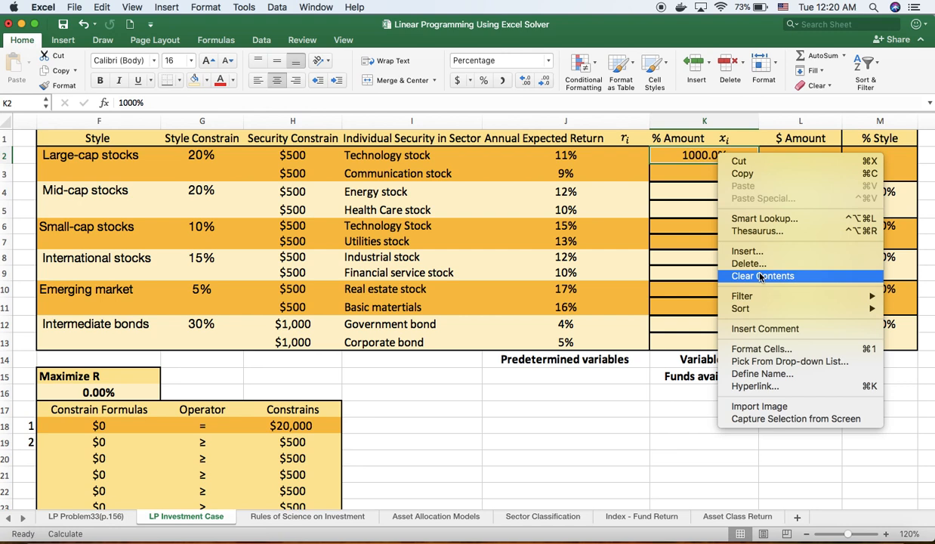
{"action": "left_click", "coordinate": [737, 272]}
- Fill in 10% as the % Amount for both large-cap and both mid-cap securities, cells K2 to K5
{"action": "type", "text": "10"}
{"action": "left_click", "coordinate": [692, 173]}
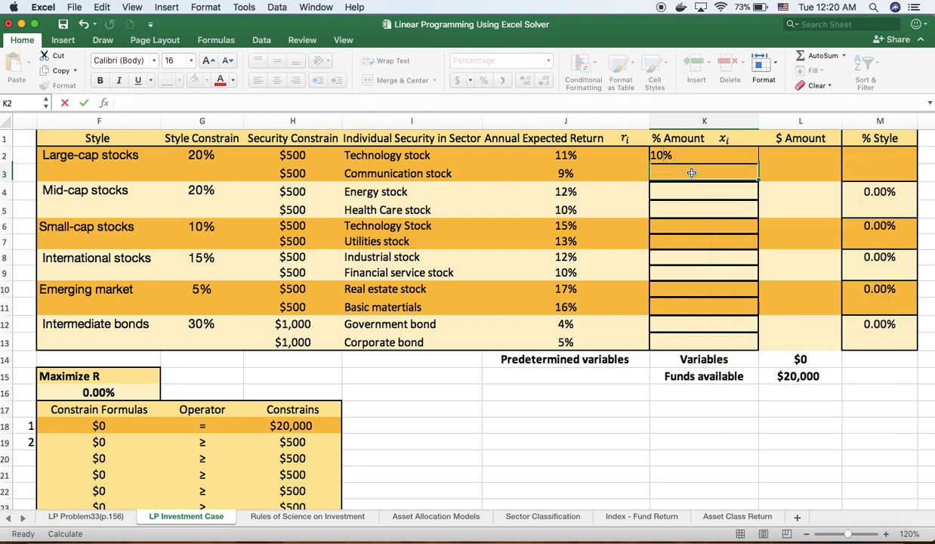
{"action": "type", "text": "10"}
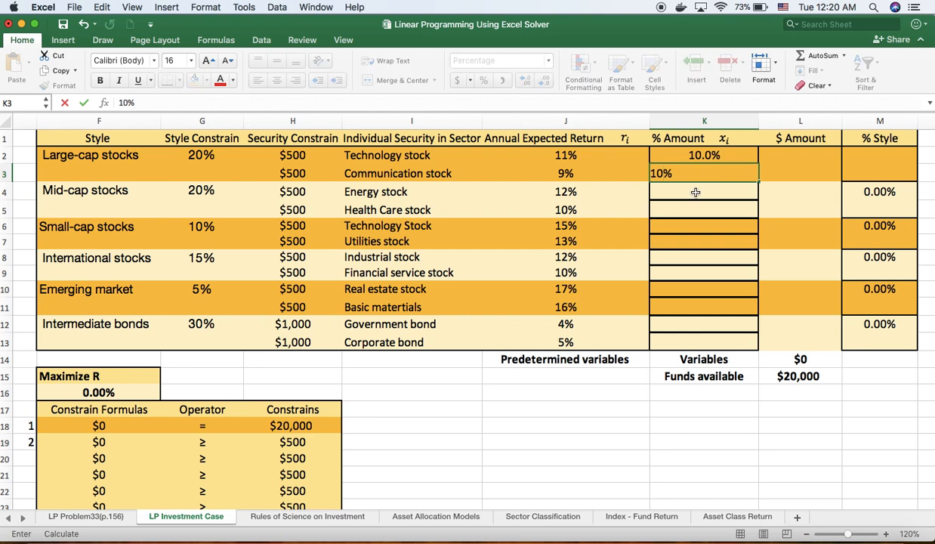
{"action": "left_click", "coordinate": [671, 185]}
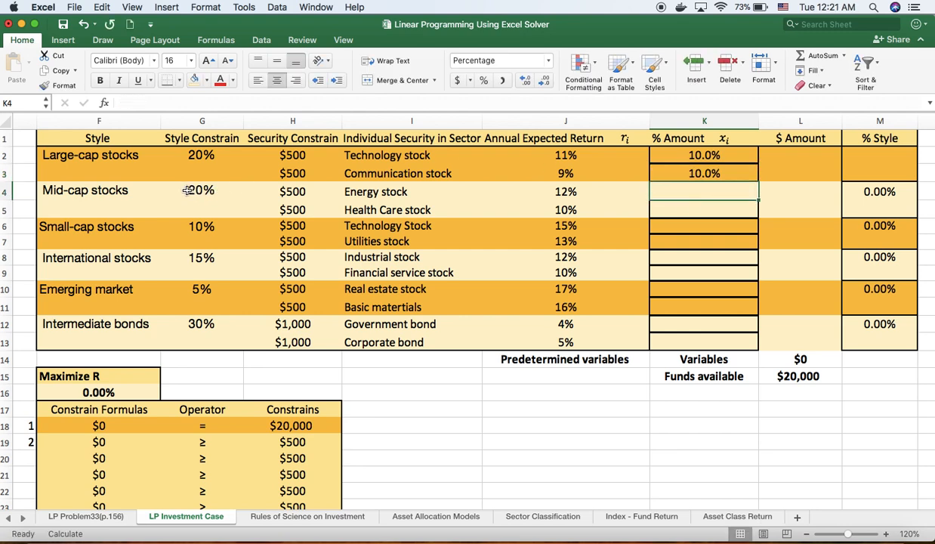
{"action": "type", "text": "10"}
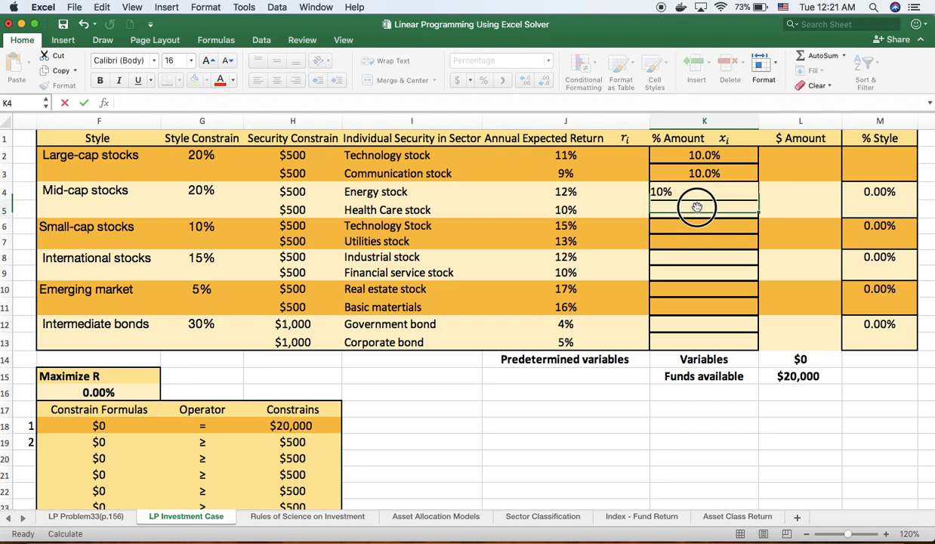
{"action": "left_click", "coordinate": [697, 207]}
{"action": "type", "text": "10"}
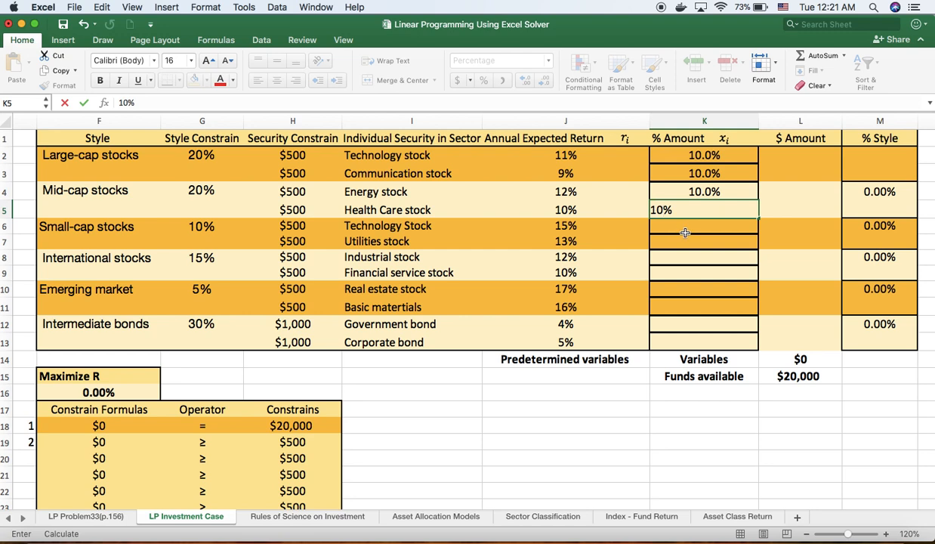
- Enter 5% as the % Amount for each of the two small-cap securities, cells K6 and K7
{"action": "left_click", "coordinate": [680, 222]}
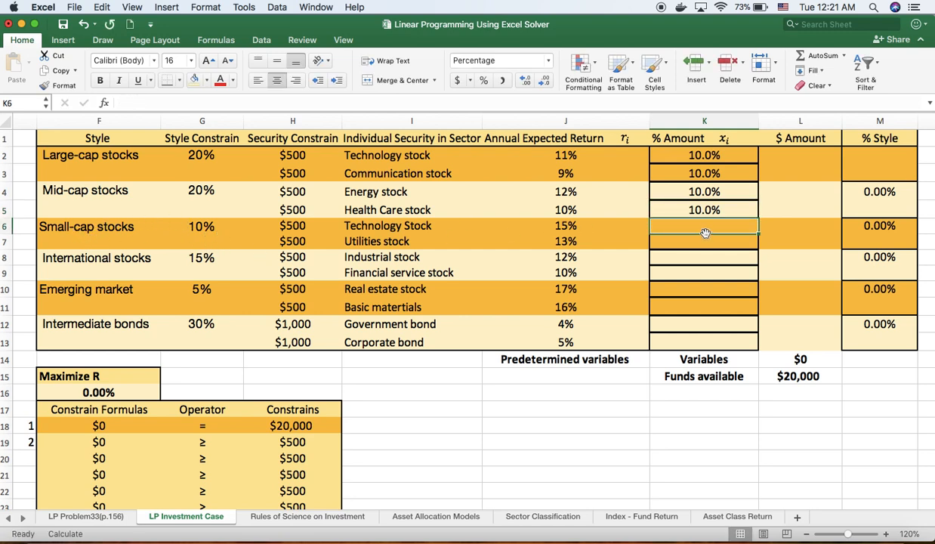
{"action": "type", "text": "5%"}
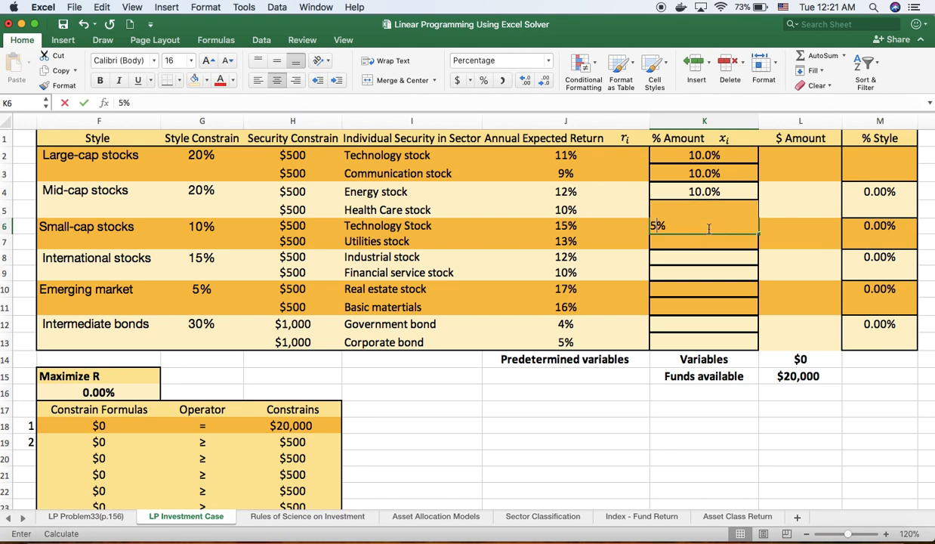
{"action": "left_click", "coordinate": [706, 242]}
{"action": "type", "text": "5%"}
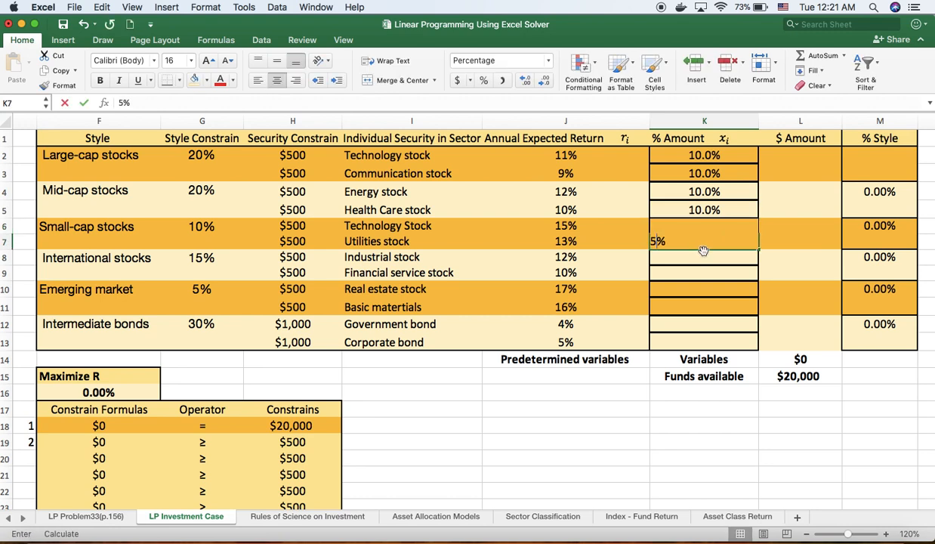
- Enter 7.5% as the % Amount for each of the two international stocks, cells K8 and K9
{"action": "left_click", "coordinate": [699, 258]}
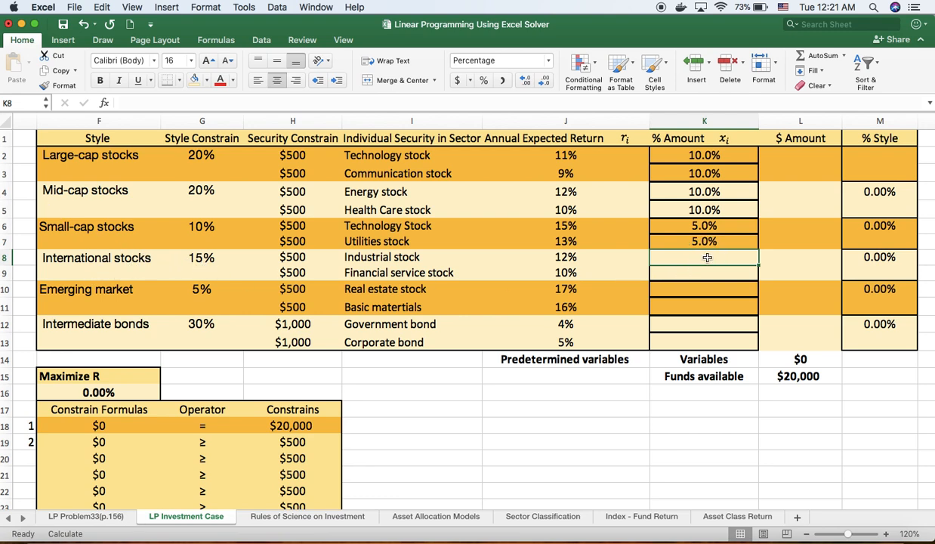
{"action": "type", "text": "7.5"}
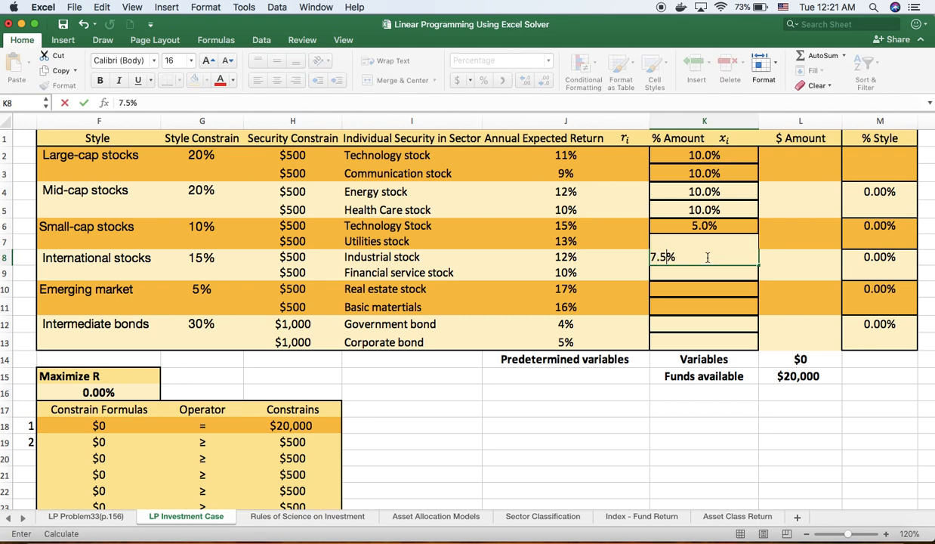
{"action": "key", "text": "Return"}
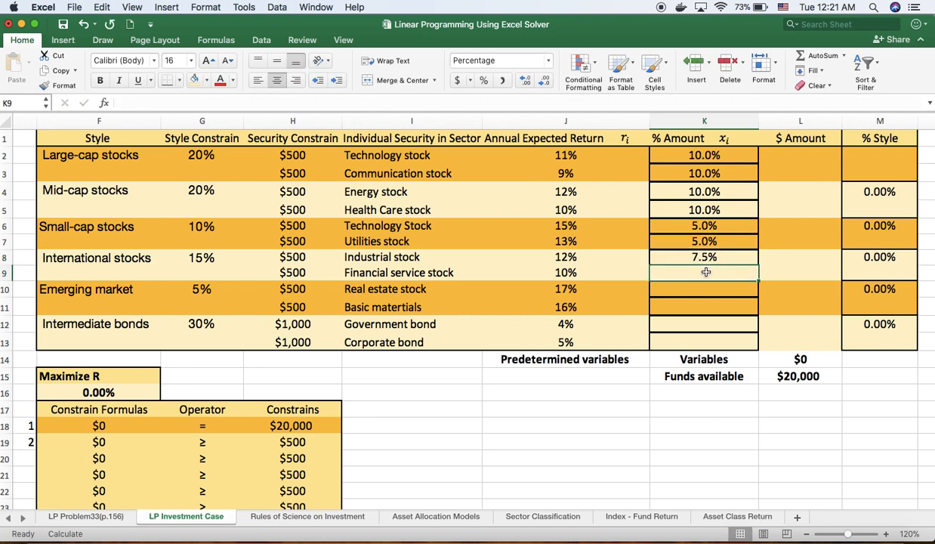
{"action": "type", "text": "7.5"}
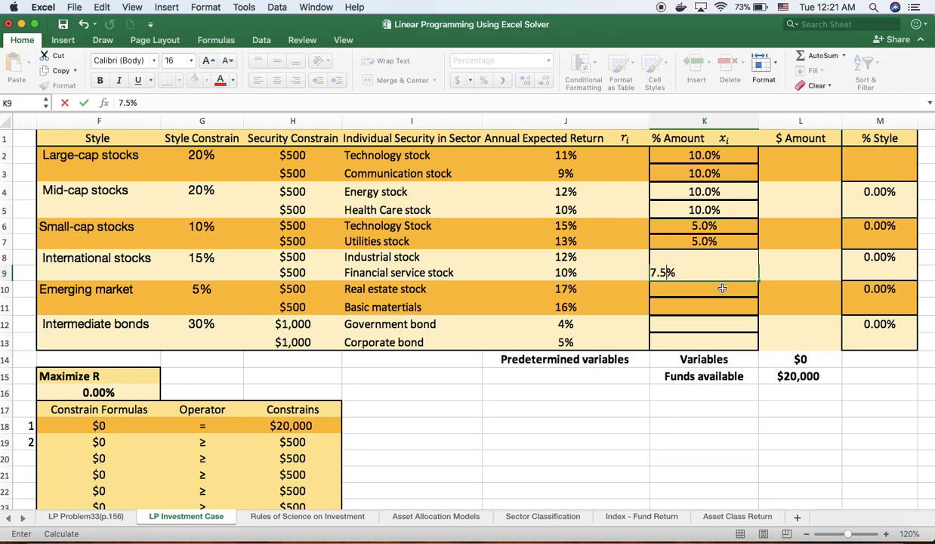
{"action": "key", "text": "Return"}
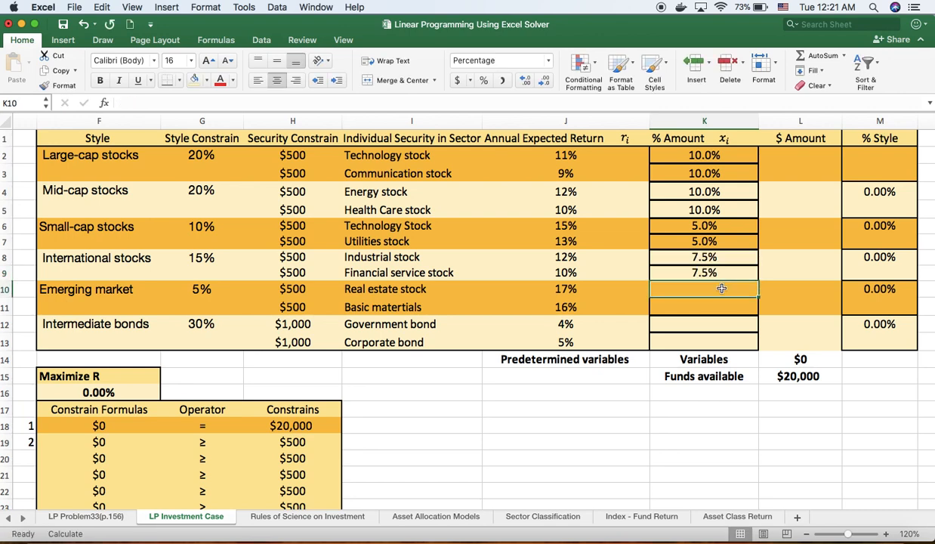
- Enter 2.5% for both emerging-market securities, cells K10 and K11, and 15% for both intermediate bonds, cells K12 and K13
{"action": "type", "text": "2.5"}
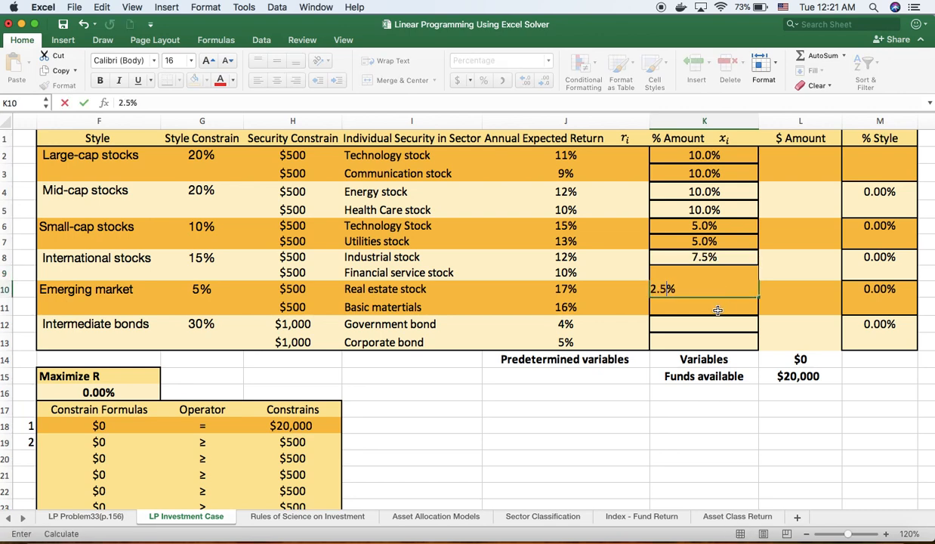
{"action": "key", "text": "Return"}
{"action": "type", "text": "2.5"}
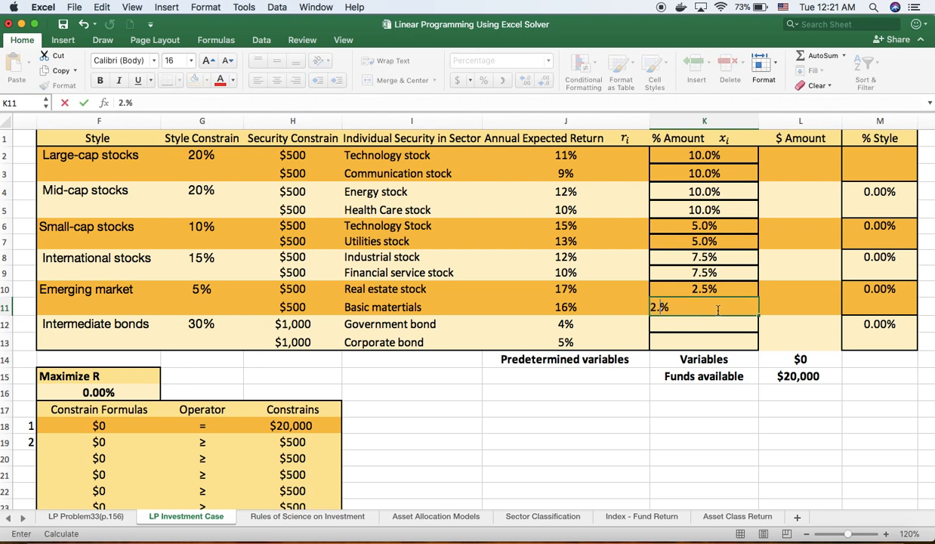
{"action": "key", "text": "Return"}
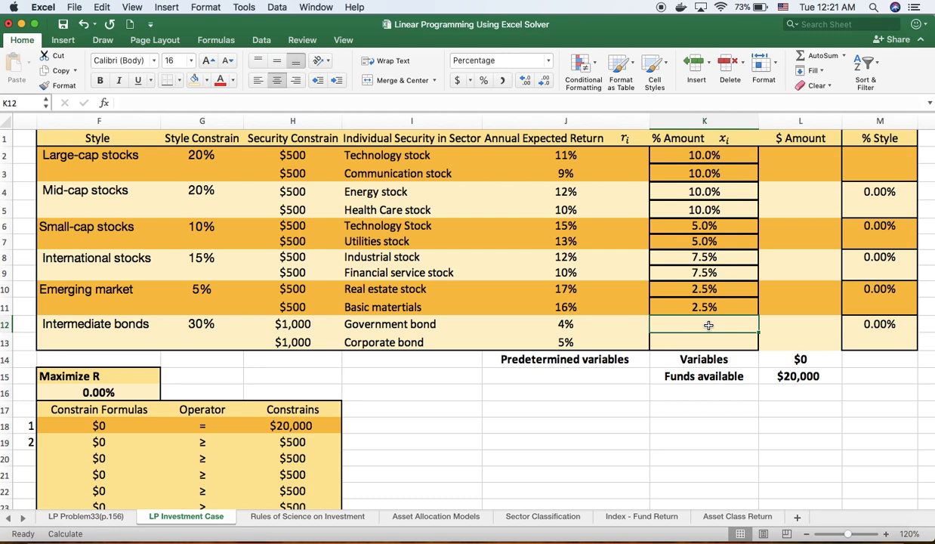
{"action": "type", "text": "15"}
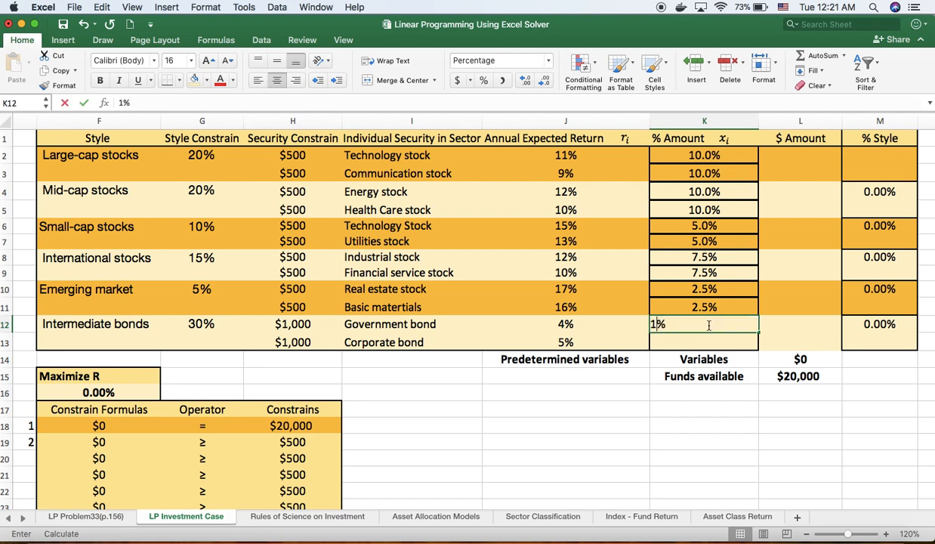
{"action": "key", "text": "Return"}
{"action": "type", "text": "15"}
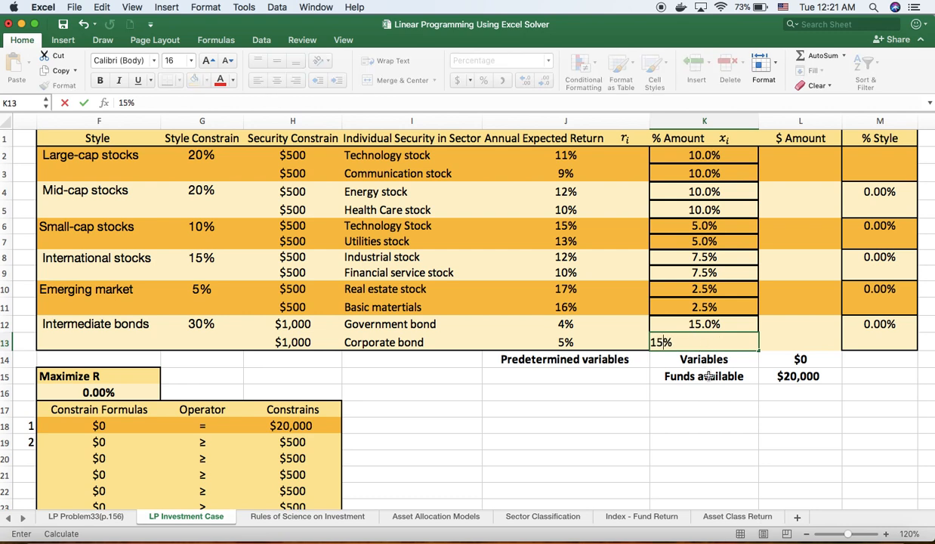
{"action": "left_click", "coordinate": [690, 425]}
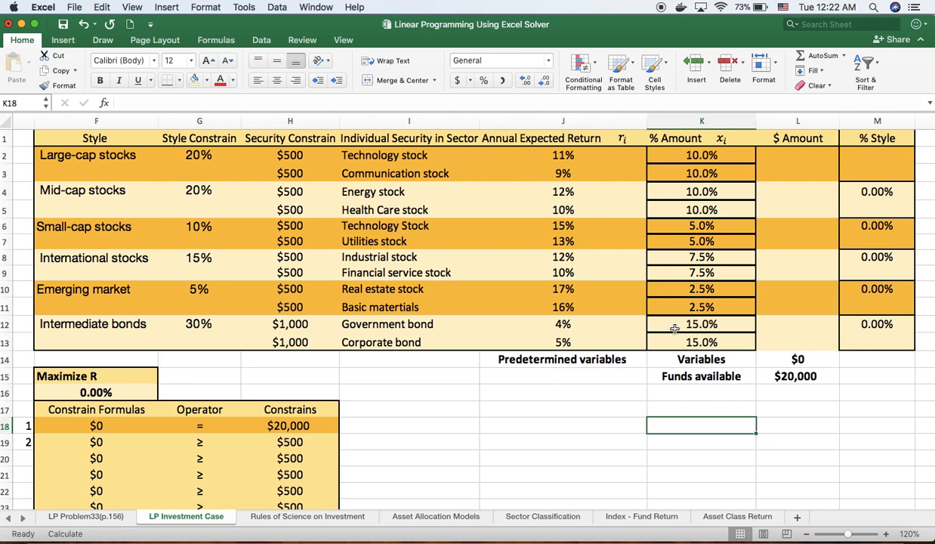
- Enter the formula =L15*K2 in cell L2 to compute the $ Amount of the large-cap technology stock
{"action": "scroll", "coordinate": [653, 318], "scroll_direction": "right", "scroll_amount": 1}
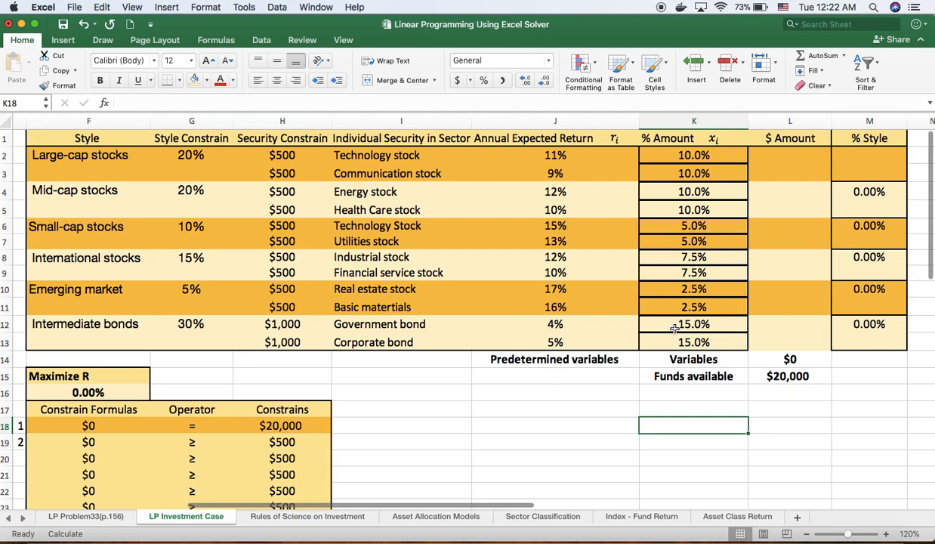
{"action": "left_click", "coordinate": [791, 155]}
{"action": "type", "text": "="}
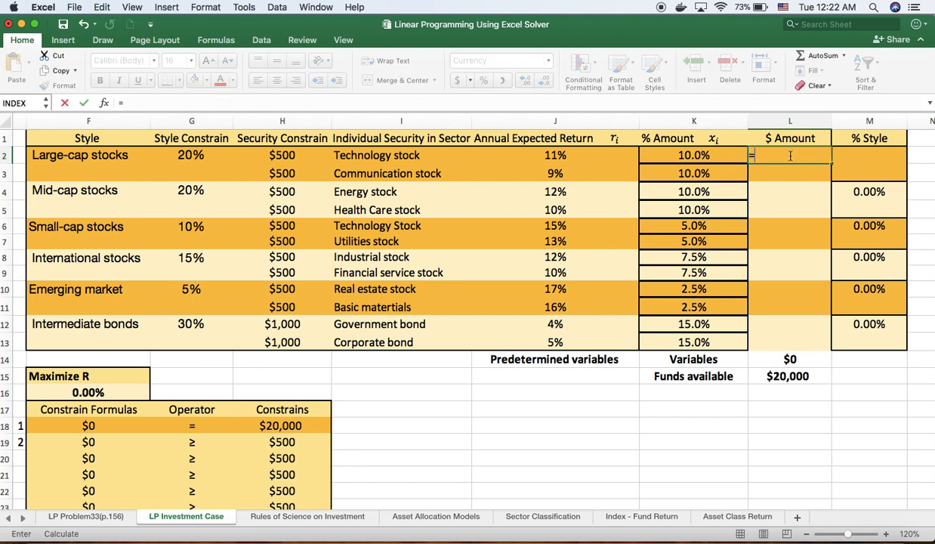
{"action": "left_click", "coordinate": [791, 377]}
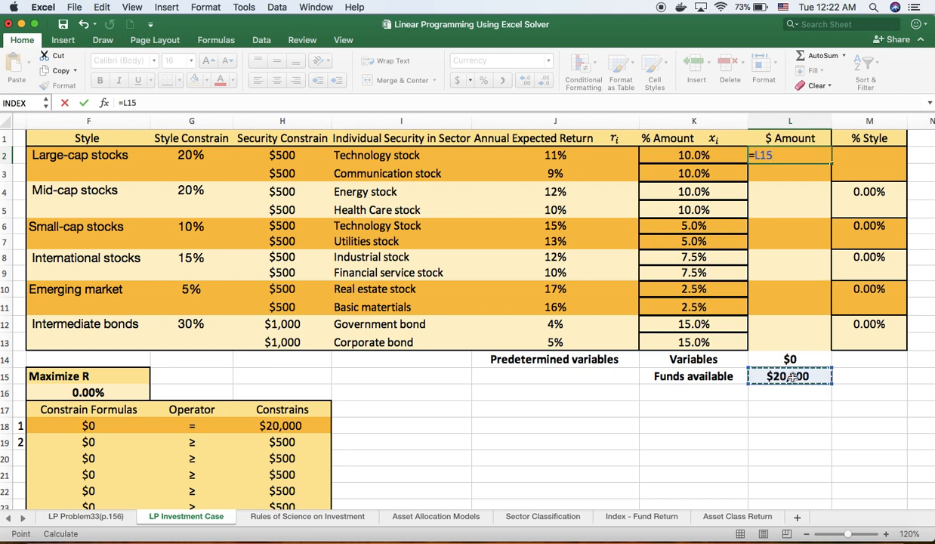
{"action": "type", "text": "*"}
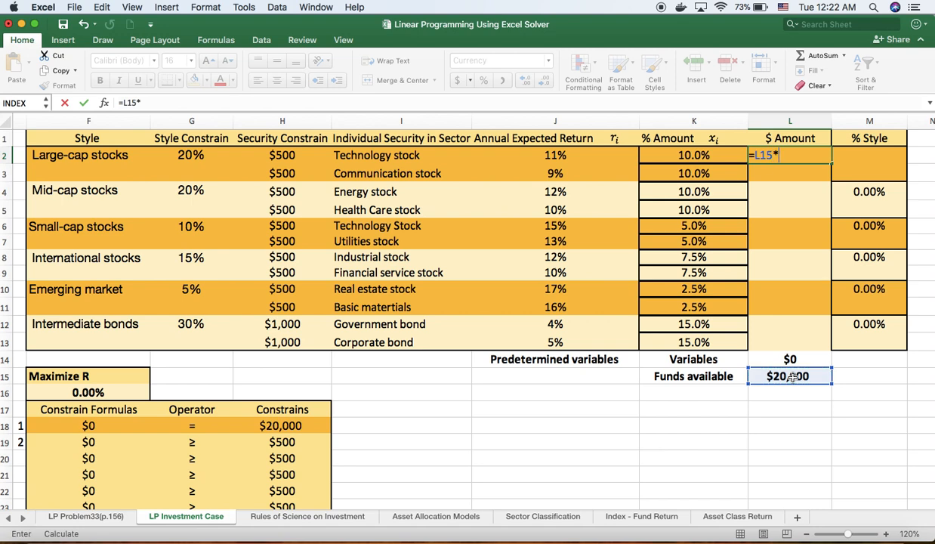
{"action": "left_click", "coordinate": [696, 156]}
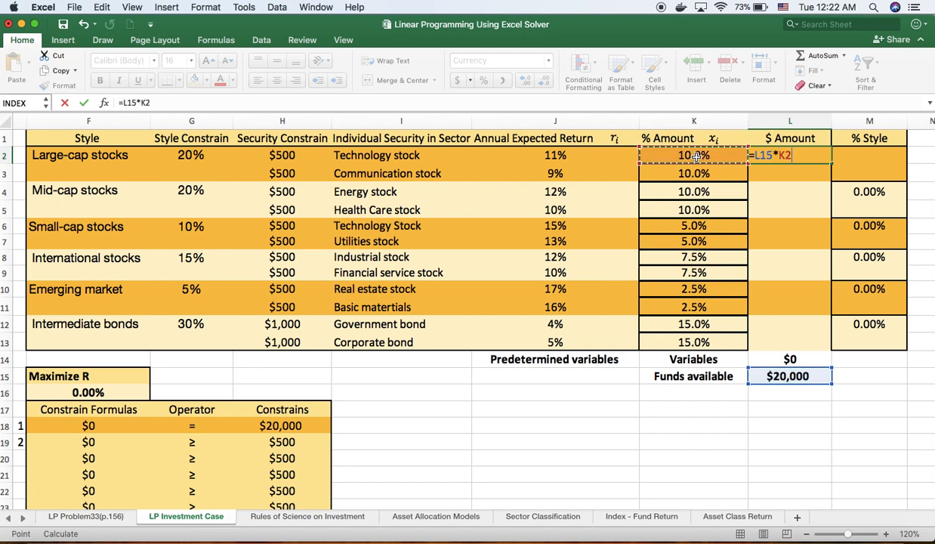
{"action": "key", "text": "Return"}
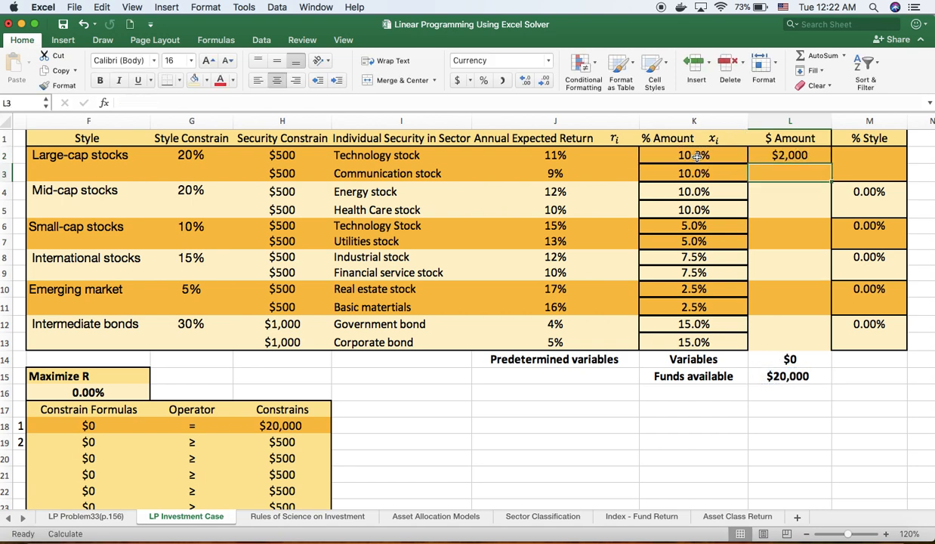
- Make the funds-available reference in cell L2 absolute so that the formula reads =$L$15*K2
{"action": "left_click", "coordinate": [792, 156]}
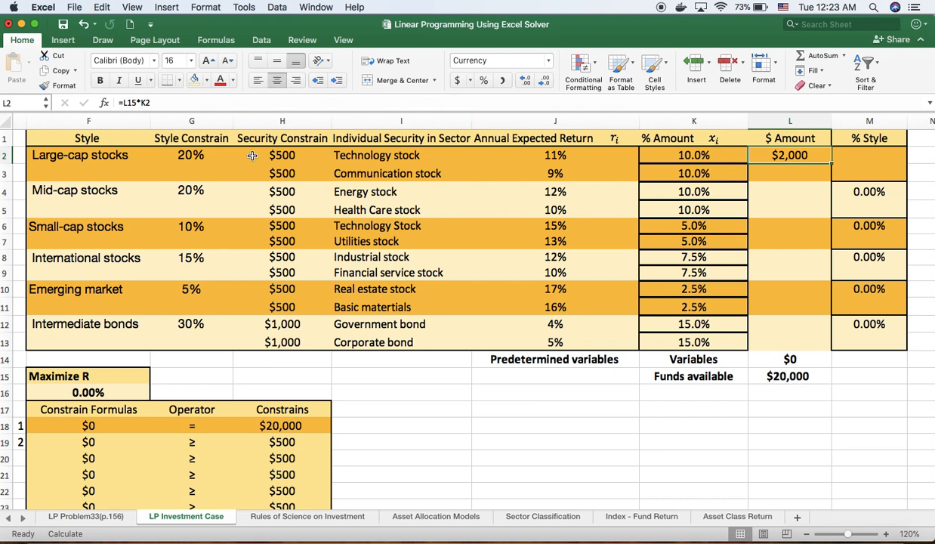
{"action": "left_click", "coordinate": [122, 103]}
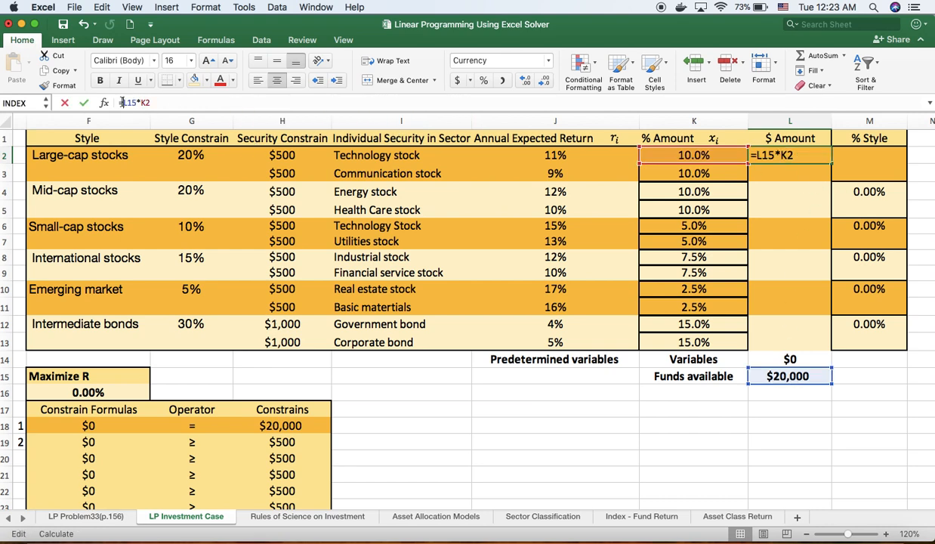
{"action": "type", "text": "$L"}
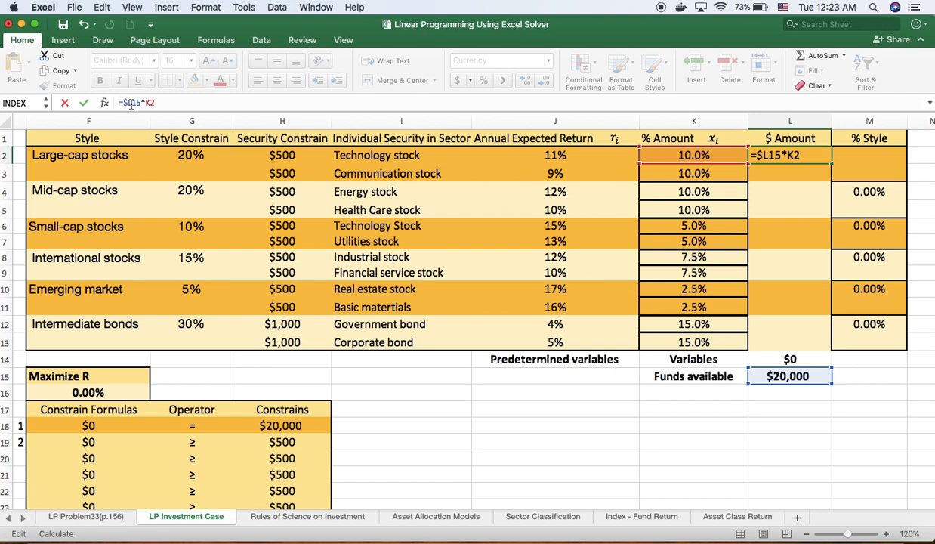
{"action": "type", "text": "$"}
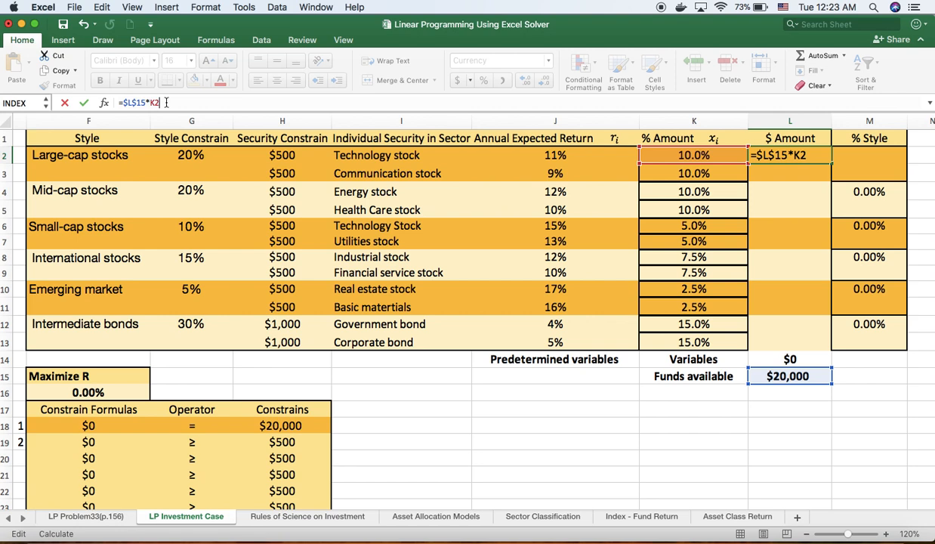
{"action": "key", "text": "Return"}
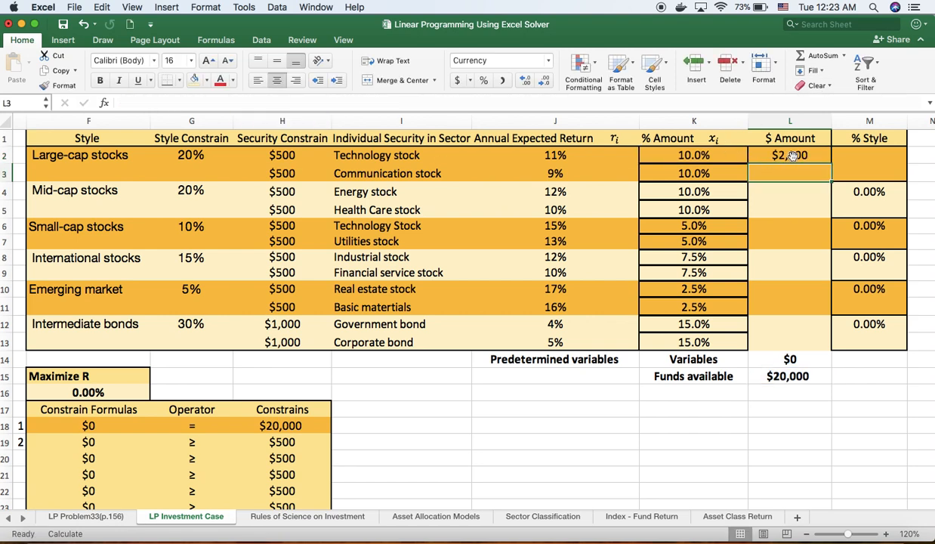
- Fill the L2 formula down the $ Amount column through L13 and save the workbook
{"action": "left_click", "coordinate": [792, 156]}
{"action": "left_click_drag", "start_coordinate": [832, 164], "coordinate": [806, 349]}
{"action": "left_click", "coordinate": [851, 425]}
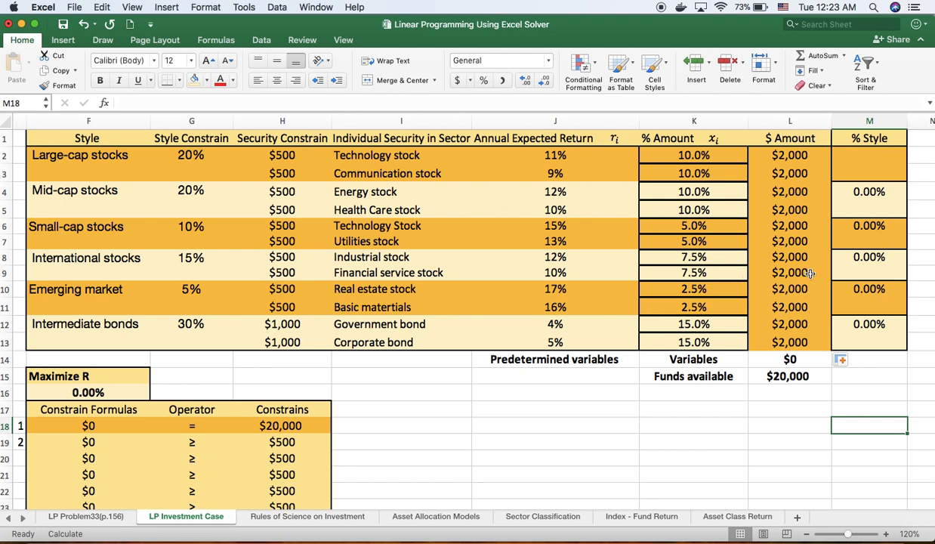
{"action": "left_click", "coordinate": [64, 25]}
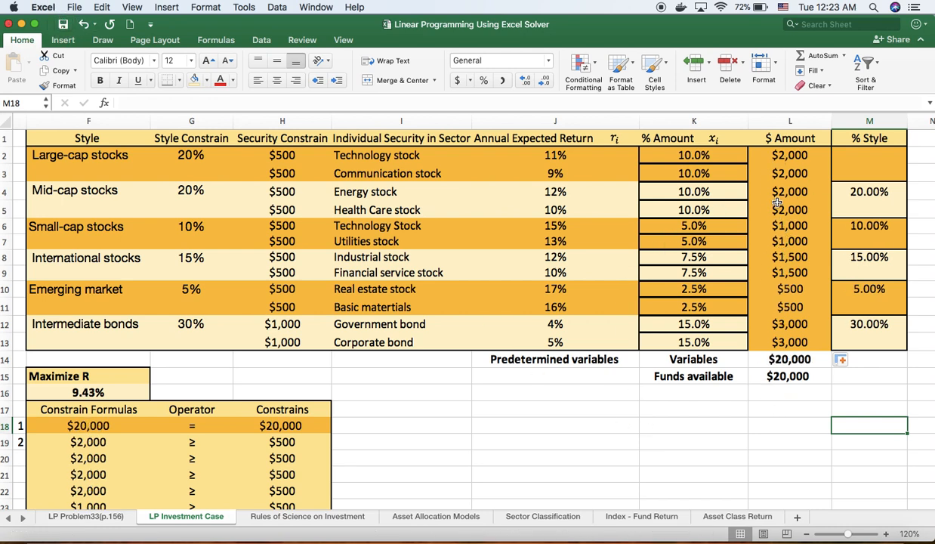
- Apply the light yellow fill to the mid-cap, international and bond $ Amount cells: L4:L5, L8:L9 and L12:L13
{"action": "left_click_drag", "start_coordinate": [782, 192], "coordinate": [785, 209]}
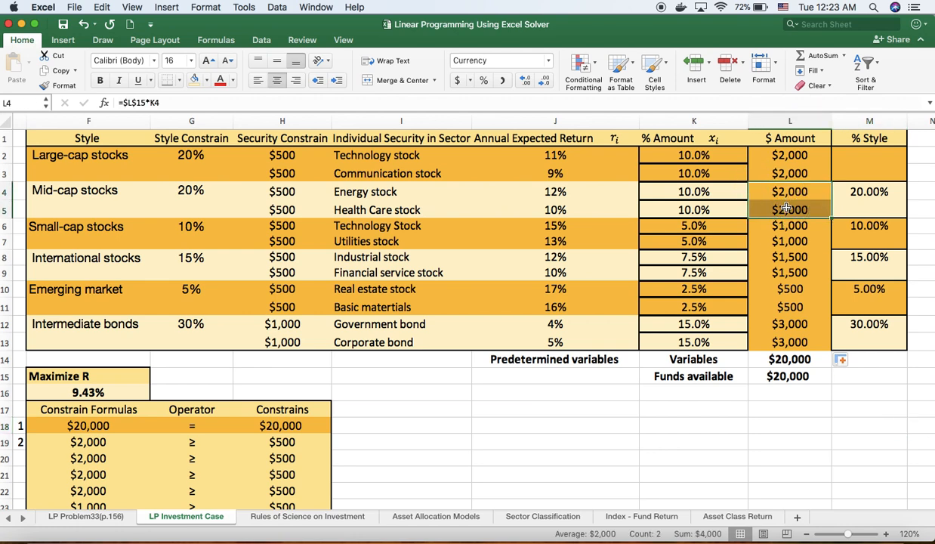
{"action": "left_click_drag", "start_coordinate": [786, 257], "coordinate": [785, 273]}
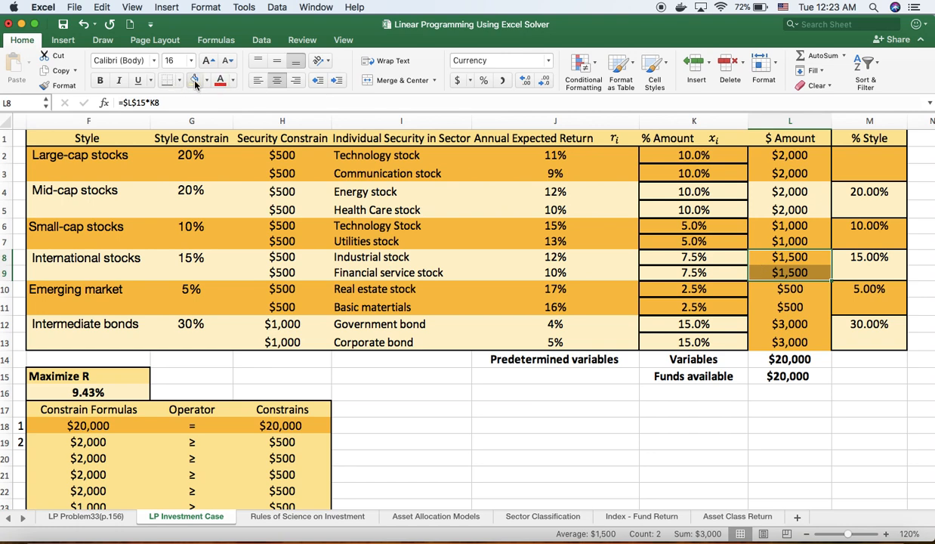
{"action": "left_click_drag", "start_coordinate": [781, 324], "coordinate": [782, 340]}
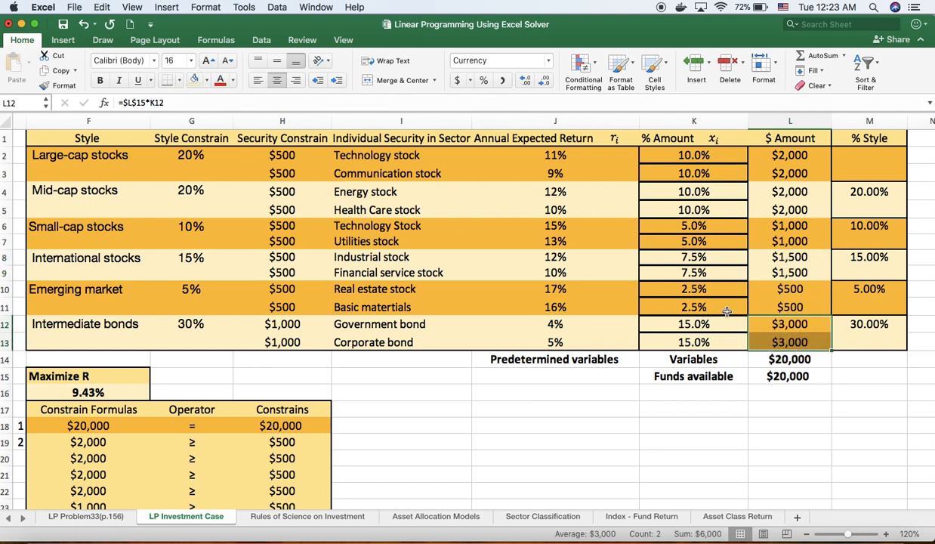
{"action": "left_click", "coordinate": [843, 445]}
- Check in the Excel Add-ins list that the Solver Add-In is enabled, and accept the list
{"action": "scroll", "coordinate": [843, 445], "scroll_direction": "right", "scroll_amount": 2}
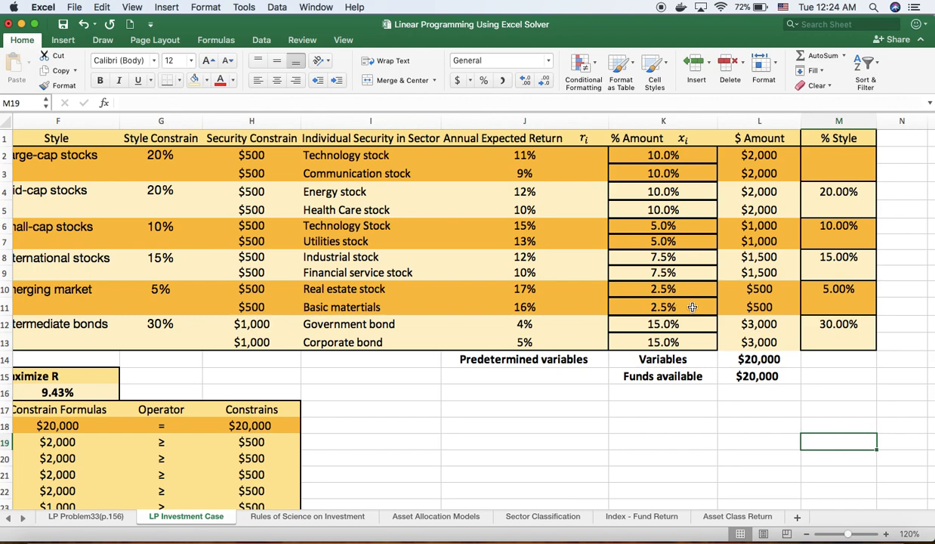
{"action": "scroll", "coordinate": [690, 306], "scroll_direction": "left", "scroll_amount": 2}
{"action": "scroll", "coordinate": [699, 316], "scroll_direction": "right", "scroll_amount": 1}
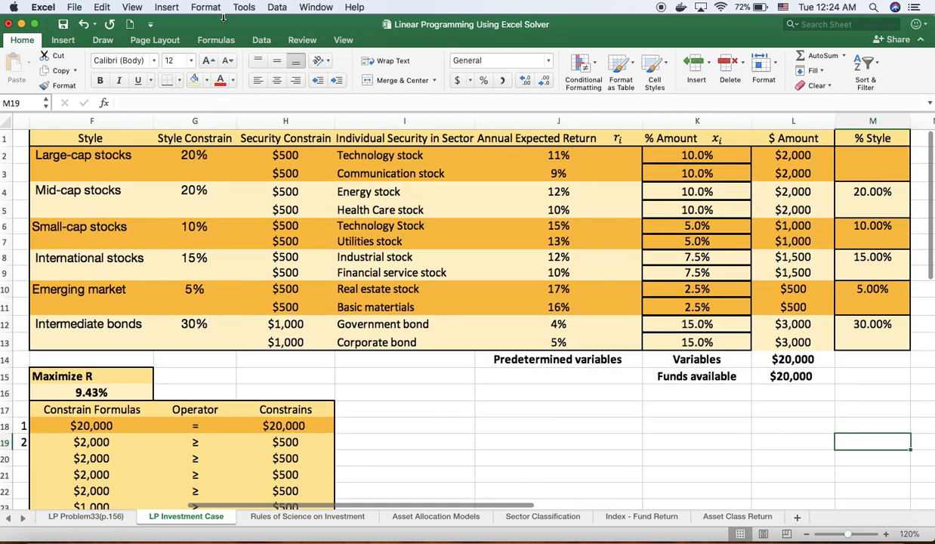
{"action": "left_click", "coordinate": [259, 40]}
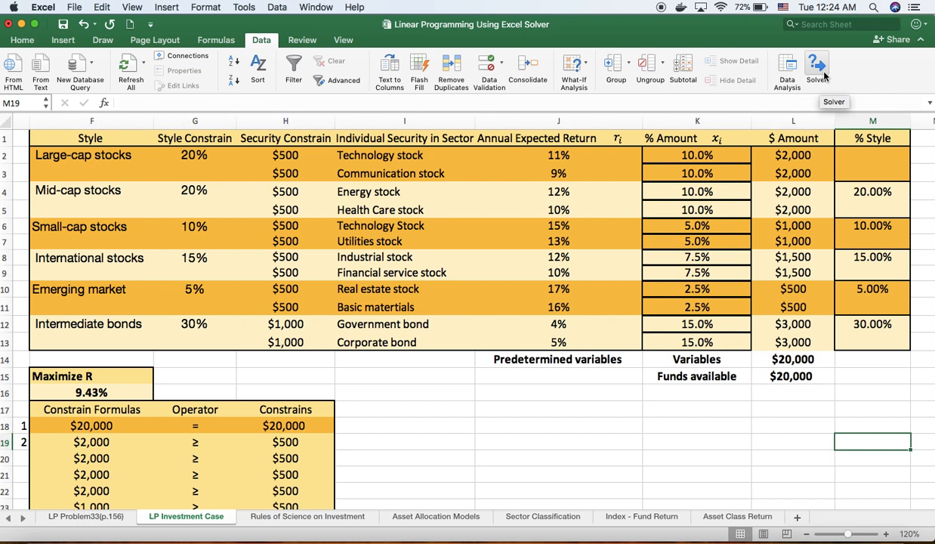
{"action": "left_click", "coordinate": [244, 7]}
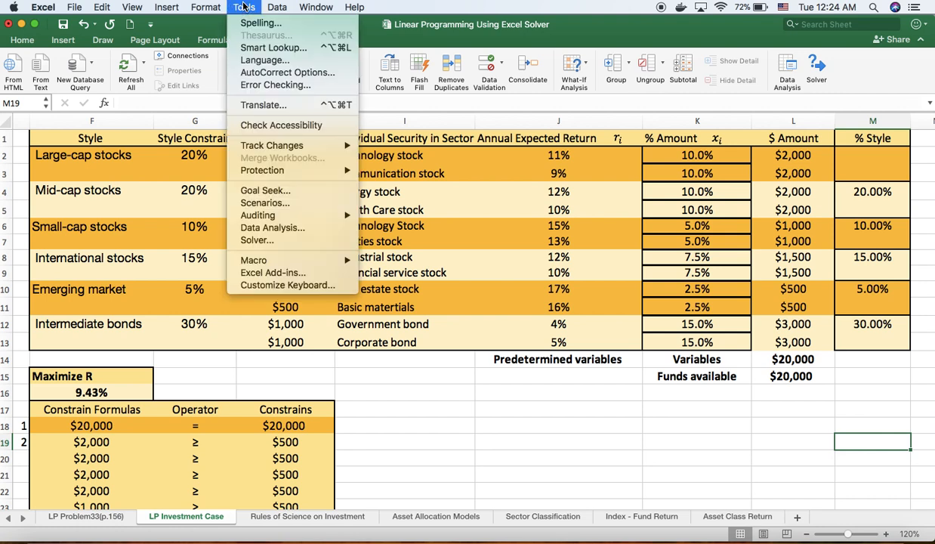
{"action": "left_click", "coordinate": [249, 273]}
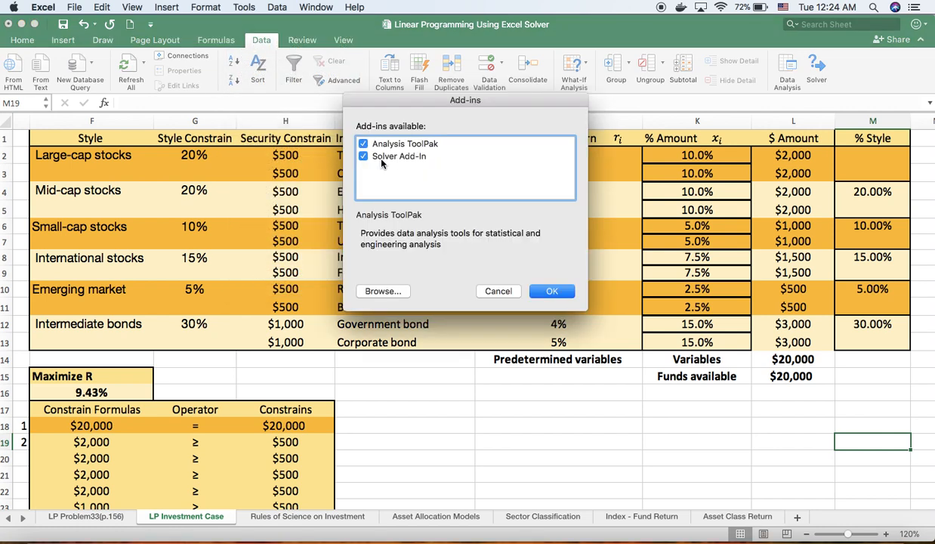
{"action": "left_click", "coordinate": [540, 293]}
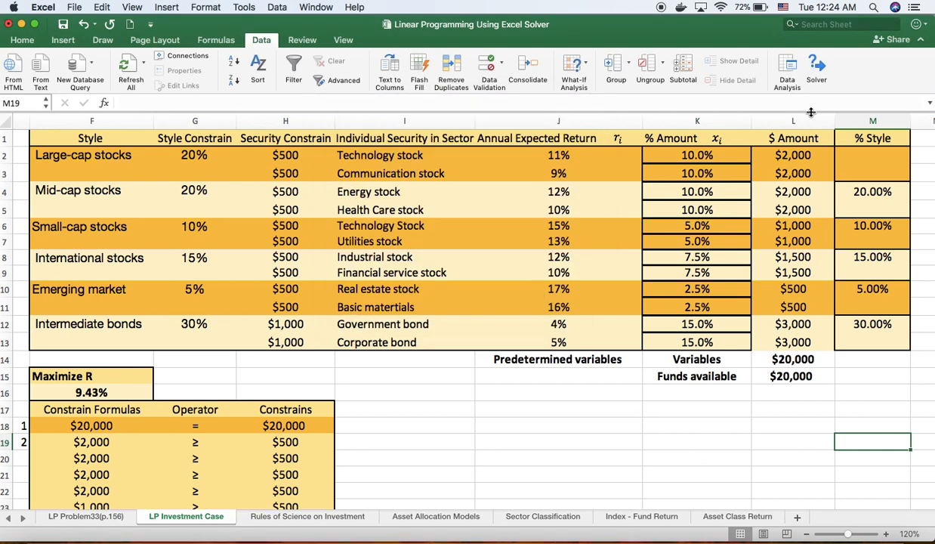
- Open Solver and move its parameters dialog lower to uncover the top rows of the investment table
{"action": "left_click", "coordinate": [819, 71]}
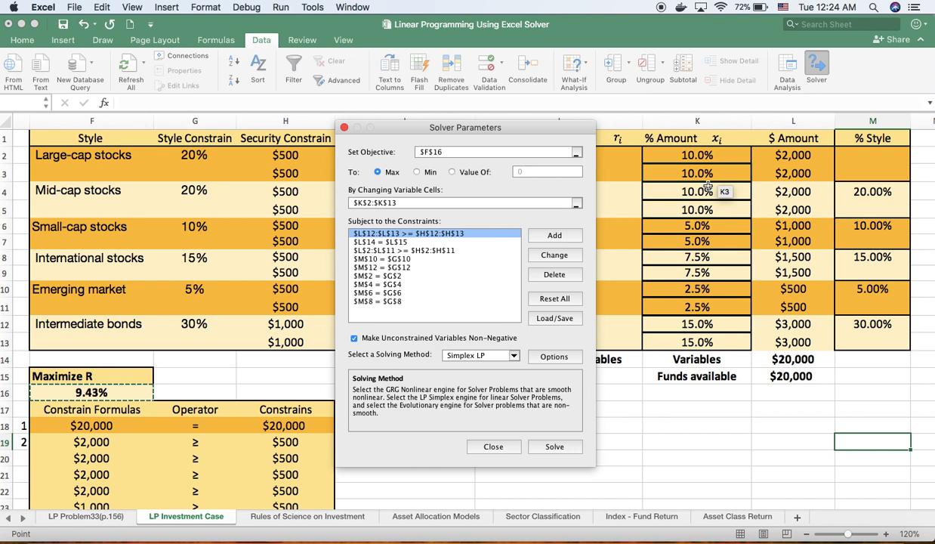
{"action": "left_click_drag", "start_coordinate": [395, 127], "coordinate": [415, 209]}
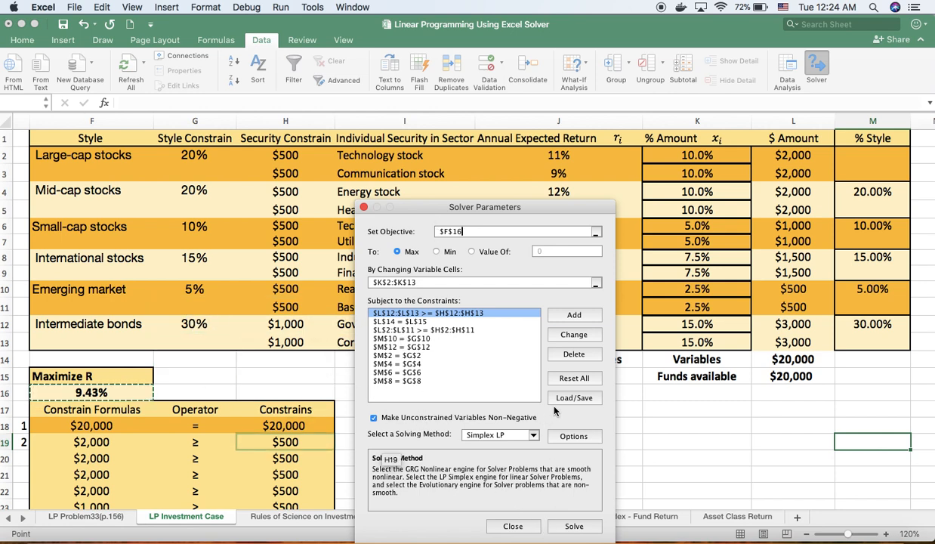
- Reset all Solver options and cell selections, and set the objective to the Maximize R cell F16
{"action": "left_click", "coordinate": [561, 378]}
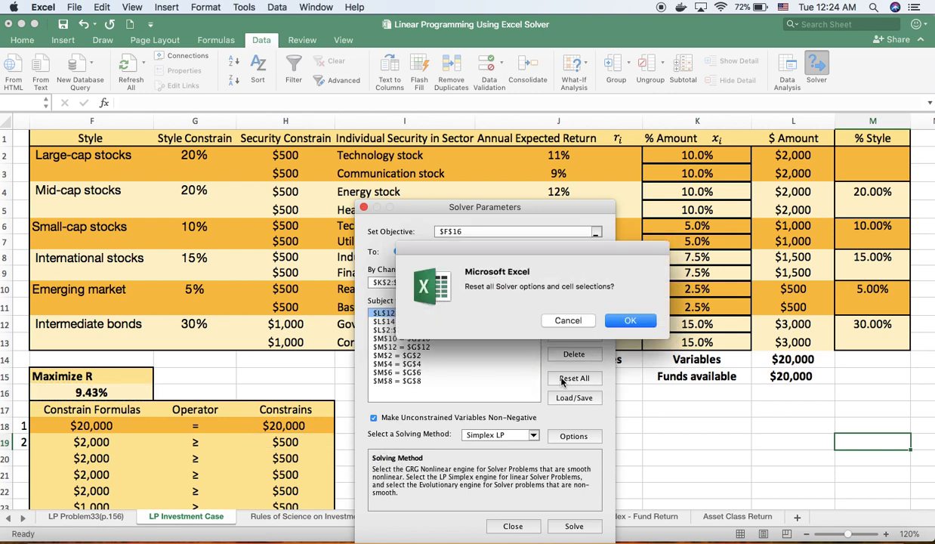
{"action": "left_click", "coordinate": [623, 323]}
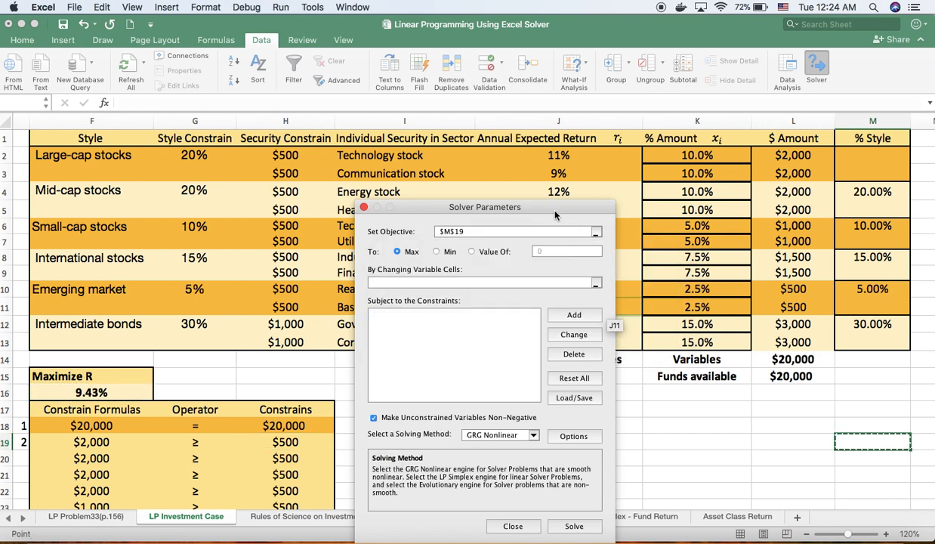
{"action": "left_click_drag", "start_coordinate": [553, 203], "coordinate": [706, 278]}
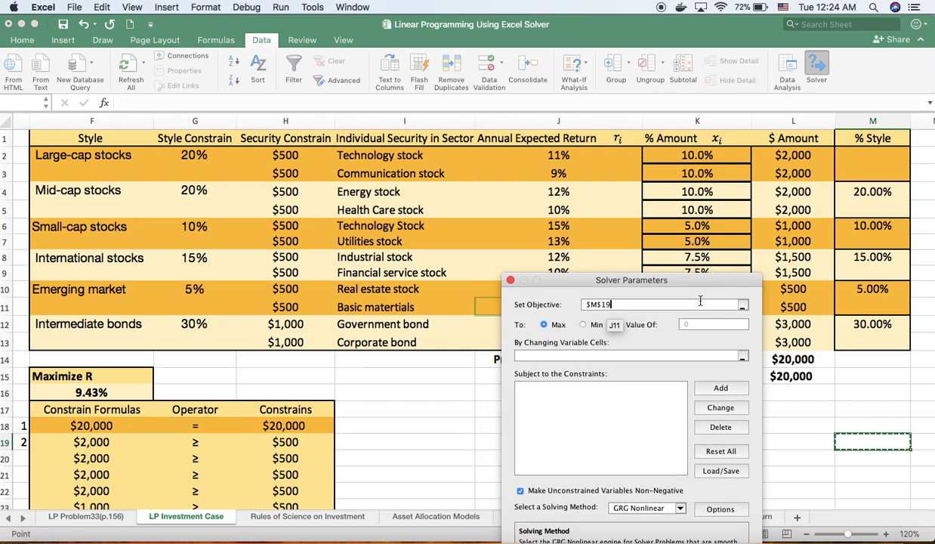
{"action": "key", "text": "BackSpace"}
{"action": "key", "text": "BackSpace"}
{"action": "key", "text": "BackSpace"}
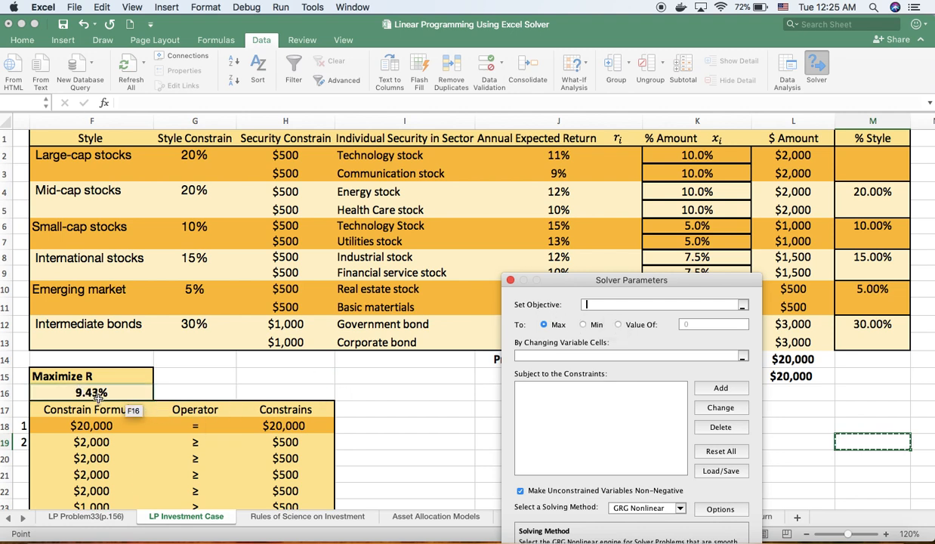
{"action": "left_click", "coordinate": [98, 393]}
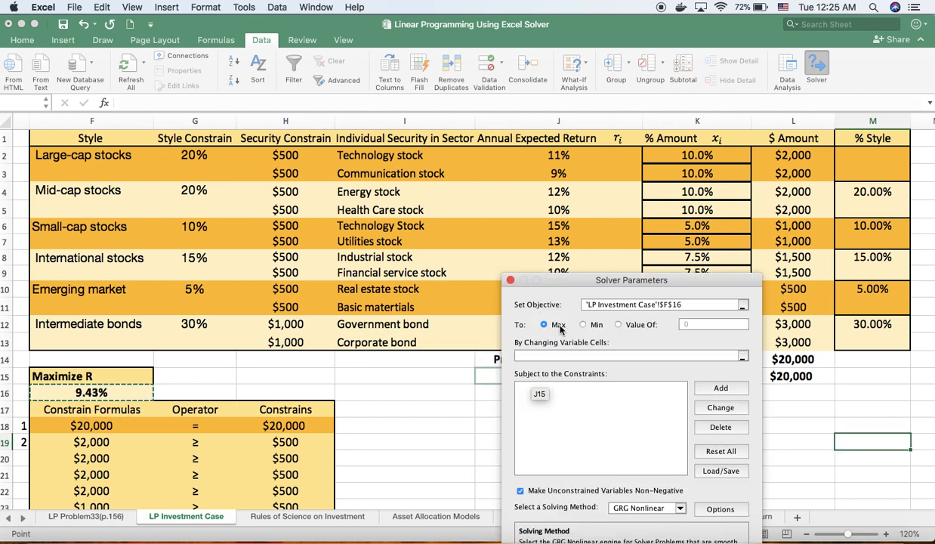
- Set Solver's changing variable cells to the % Amount range K2:K13
{"action": "left_click", "coordinate": [538, 357]}
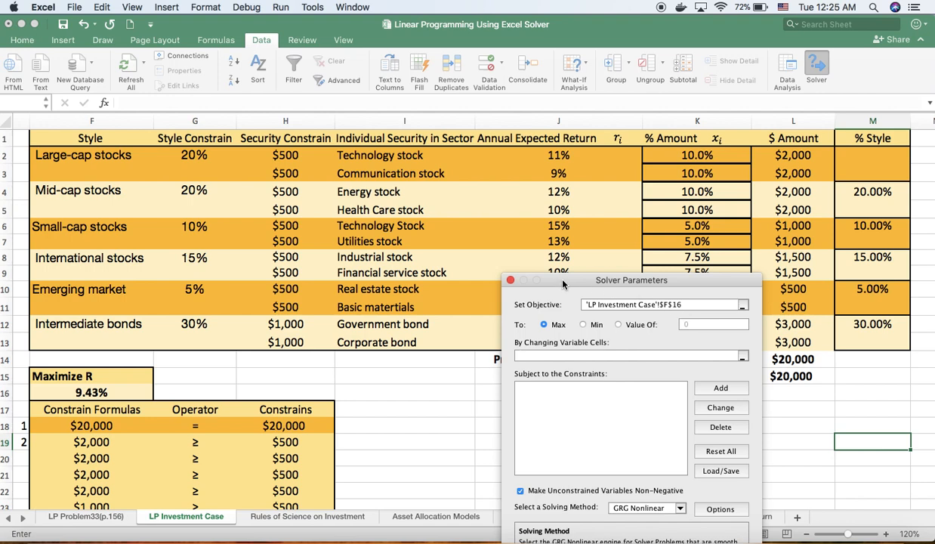
{"action": "left_click_drag", "start_coordinate": [567, 280], "coordinate": [398, 154]}
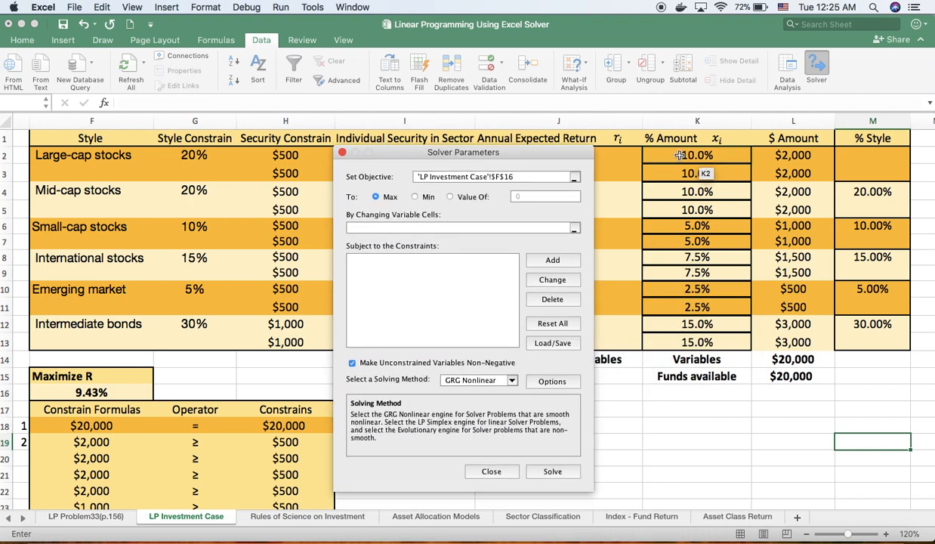
{"action": "left_click_drag", "start_coordinate": [679, 154], "coordinate": [702, 345]}
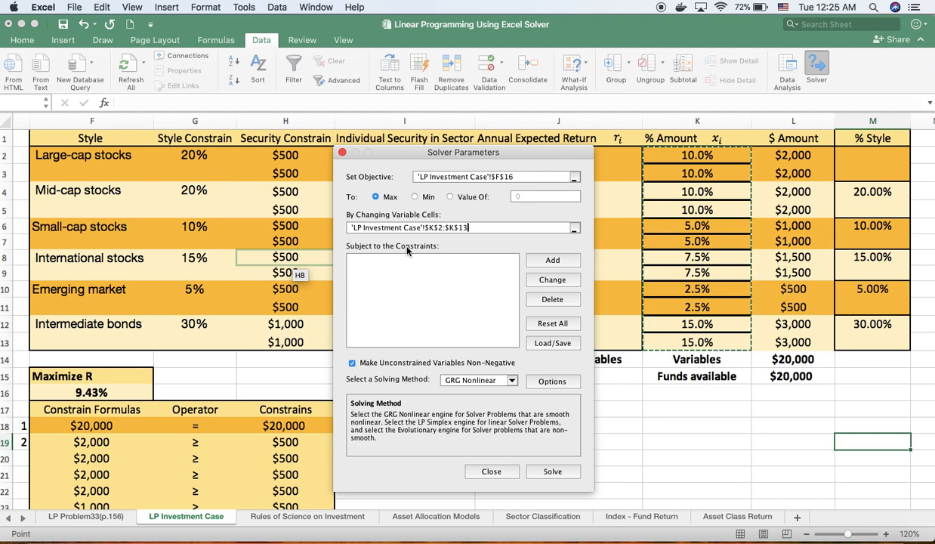
- Add a Solver constraint requiring the $ Amount total in L14 to equal the funds available in L15
{"action": "left_click", "coordinate": [543, 260]}
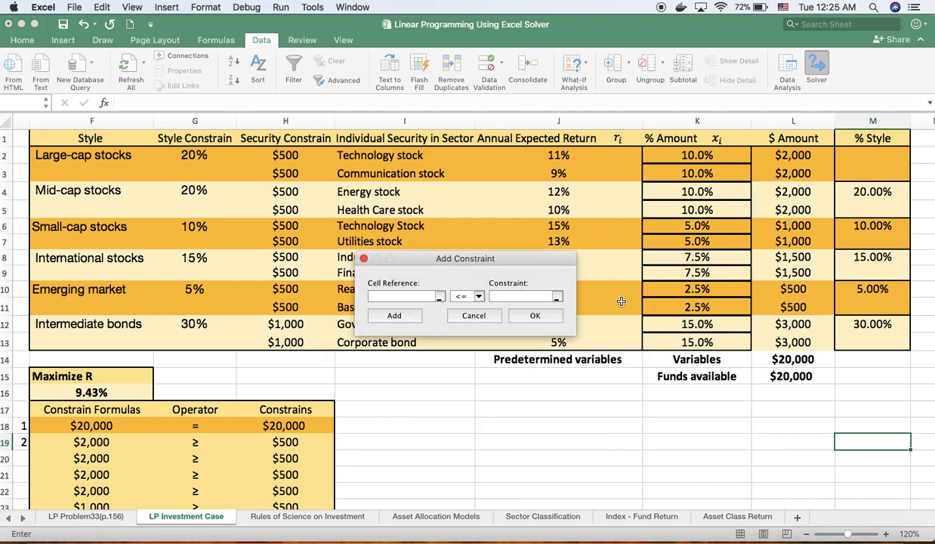
{"action": "left_click", "coordinate": [798, 360]}
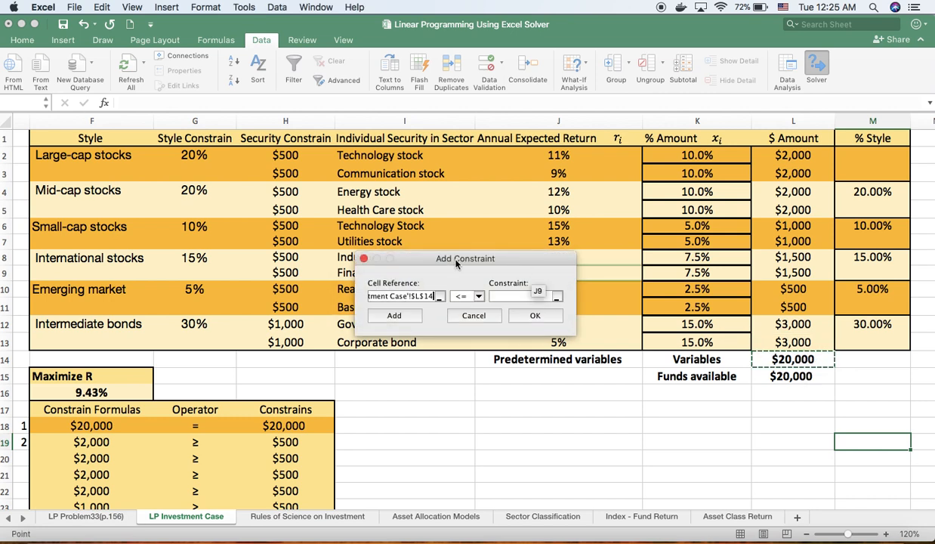
{"action": "left_click", "coordinate": [465, 296]}
{"action": "left_click", "coordinate": [461, 317]}
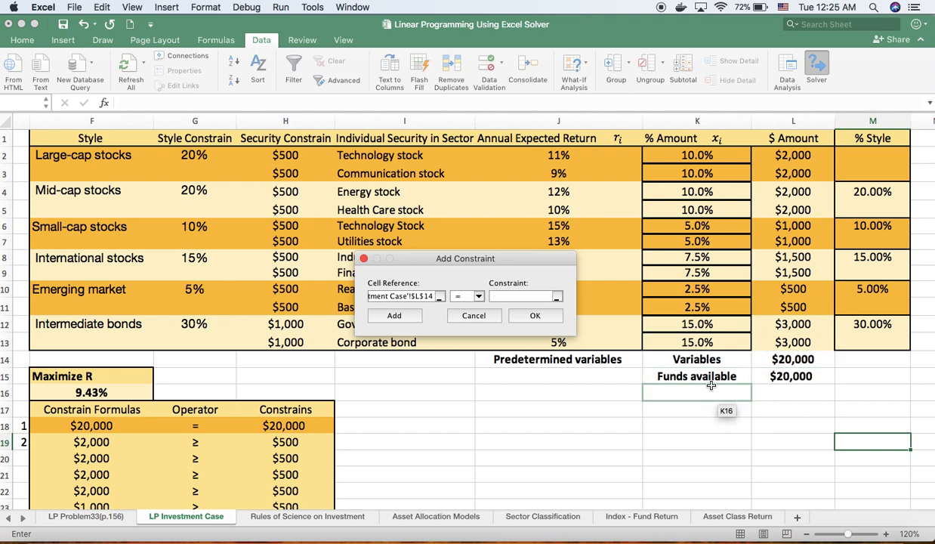
{"action": "left_click", "coordinate": [788, 378]}
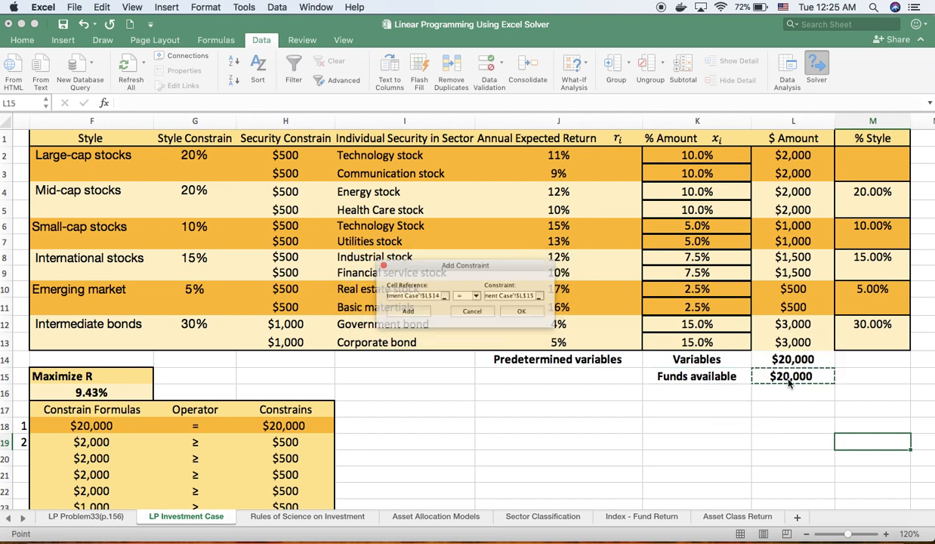
{"action": "left_click", "coordinate": [395, 316]}
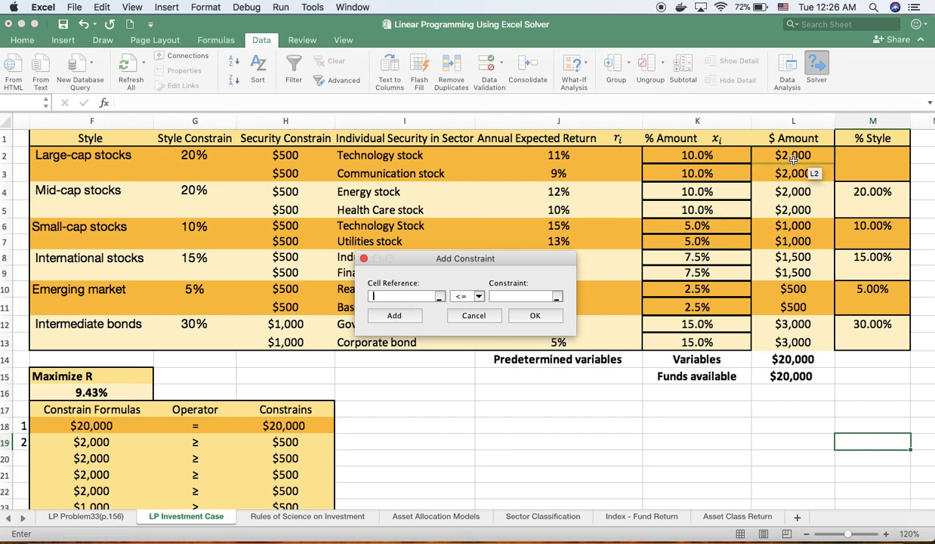
- Add a constraint requiring the stock dollar amounts L2:L11 to be >= the security constraints H2:H11
{"action": "left_click_drag", "start_coordinate": [785, 155], "coordinate": [793, 304]}
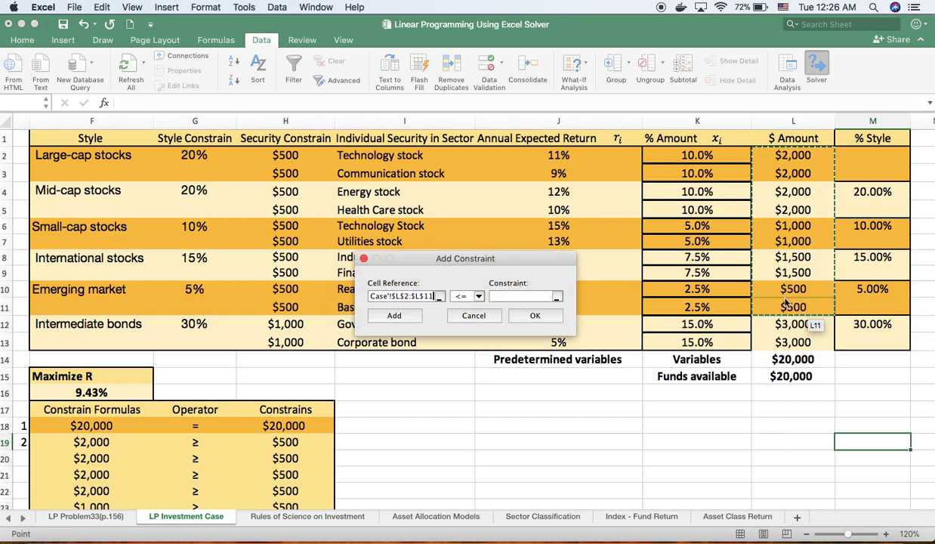
{"action": "left_click", "coordinate": [479, 296]}
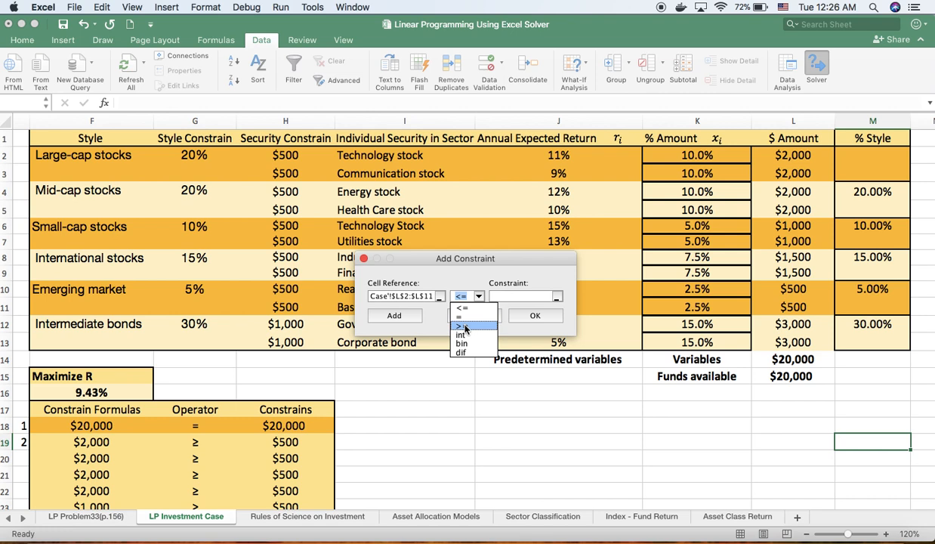
{"action": "left_click", "coordinate": [462, 326]}
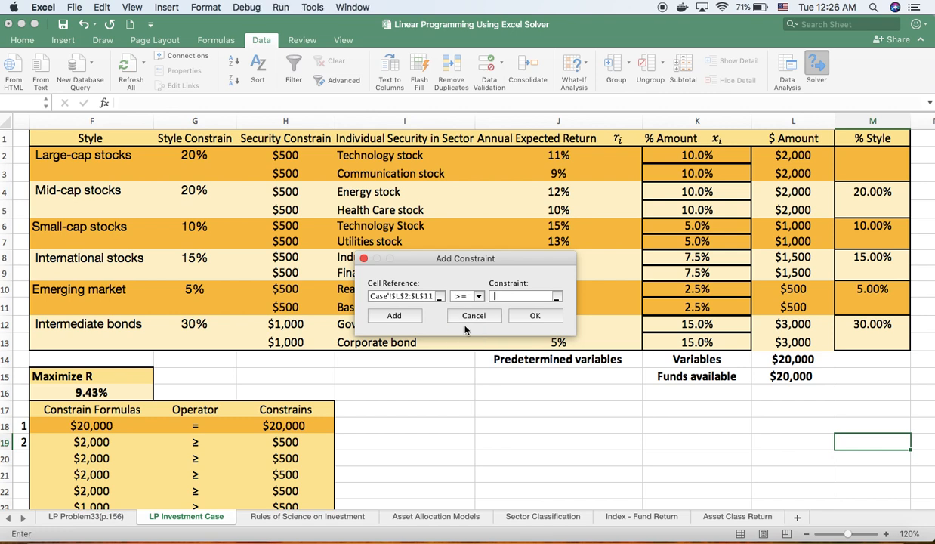
{"action": "left_click_drag", "start_coordinate": [277, 155], "coordinate": [291, 300]}
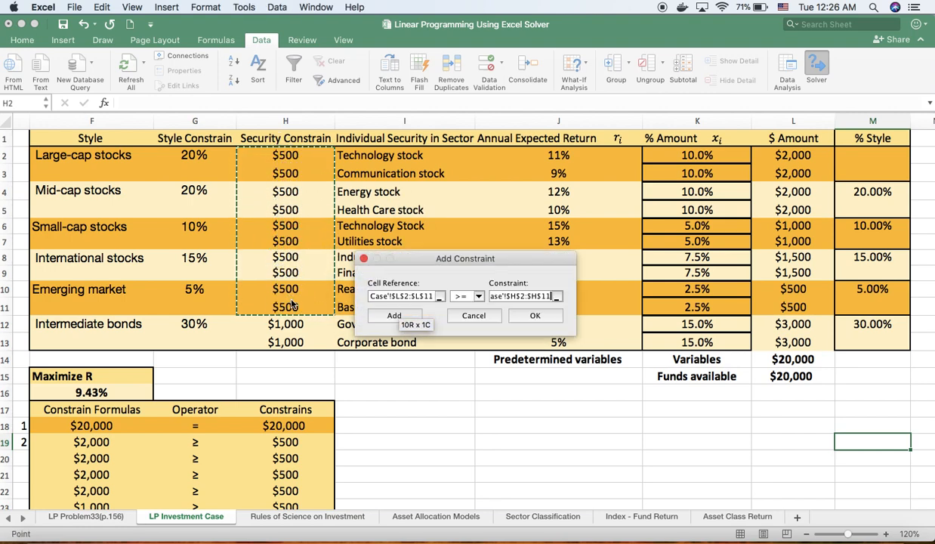
{"action": "left_click", "coordinate": [393, 315]}
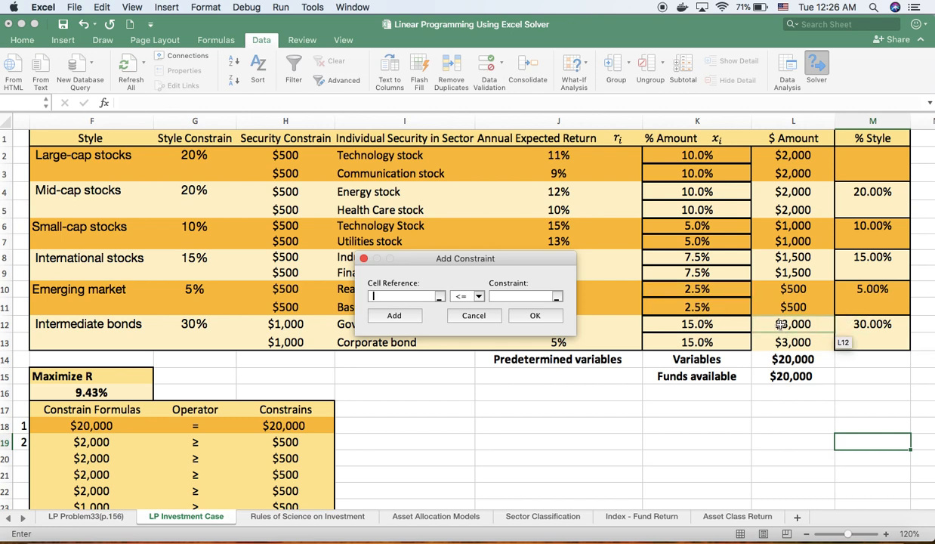
- Add a constraint requiring the bond dollar amounts L12:L13 to be >= the security constraints H12:H13
{"action": "left_click_drag", "start_coordinate": [781, 323], "coordinate": [786, 343]}
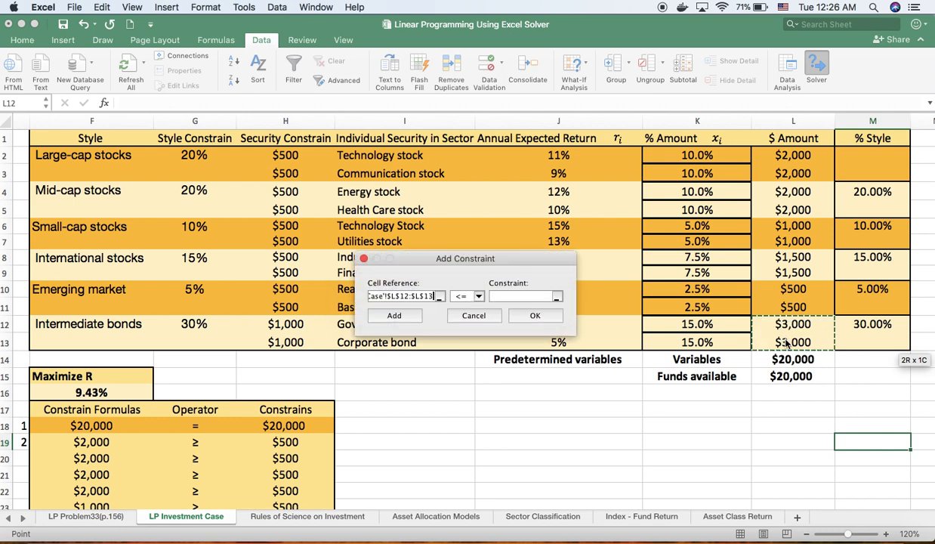
{"action": "left_click", "coordinate": [478, 296]}
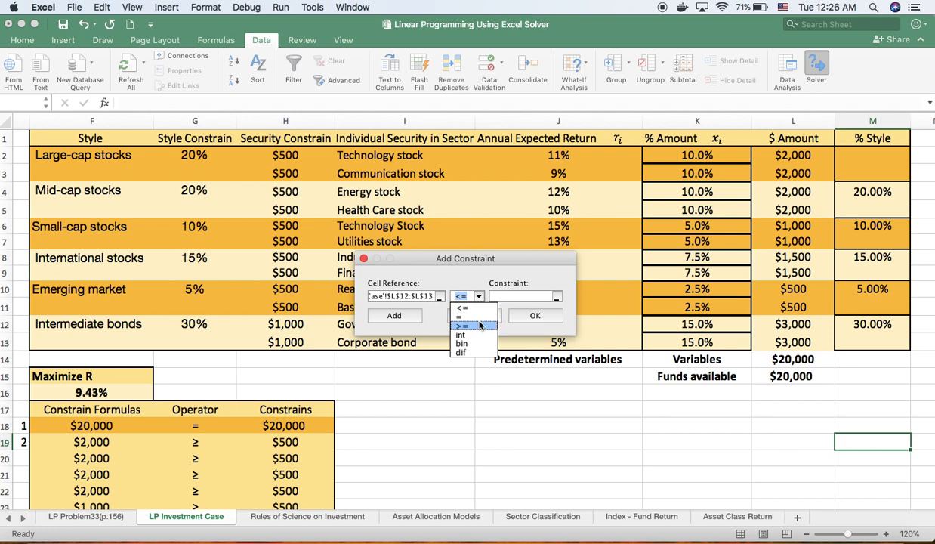
{"action": "left_click", "coordinate": [468, 326]}
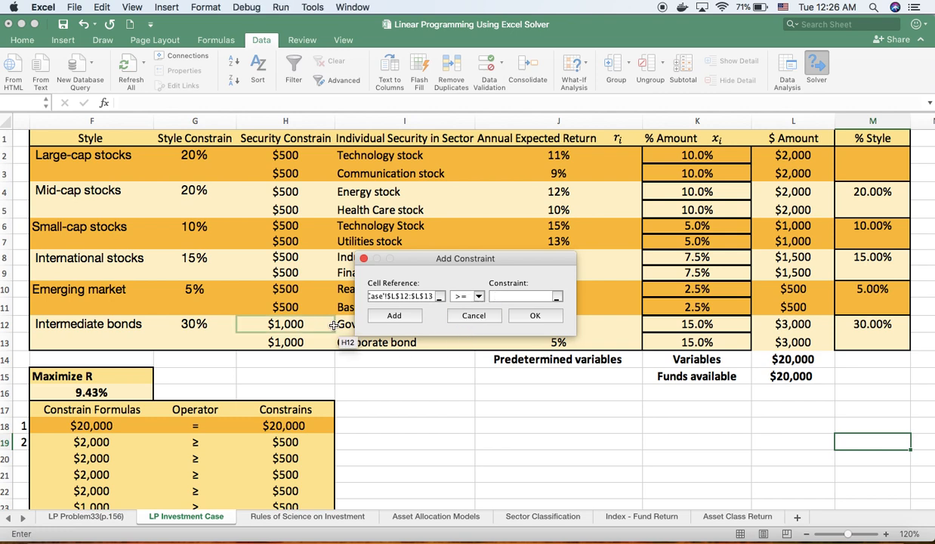
{"action": "left_click_drag", "start_coordinate": [284, 324], "coordinate": [291, 344]}
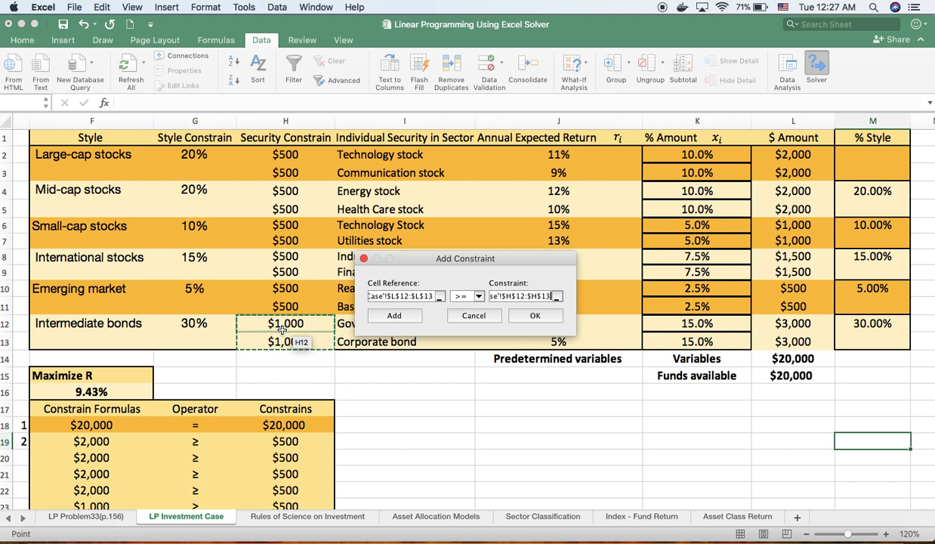
{"action": "left_click", "coordinate": [398, 316]}
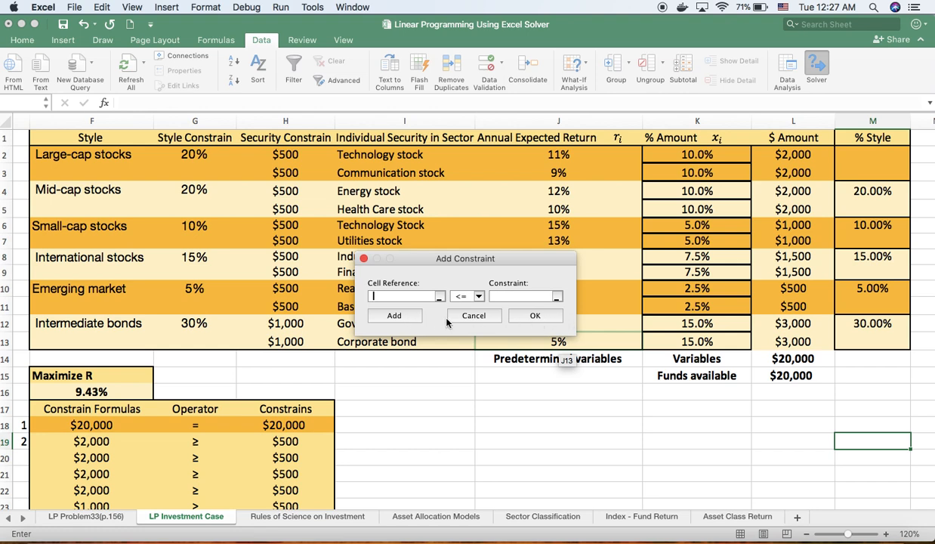
- Discard the empty constraint entry and close the Solver parameters to return to the worksheet
{"action": "left_click", "coordinate": [529, 317]}
{"action": "left_click", "coordinate": [628, 378]}
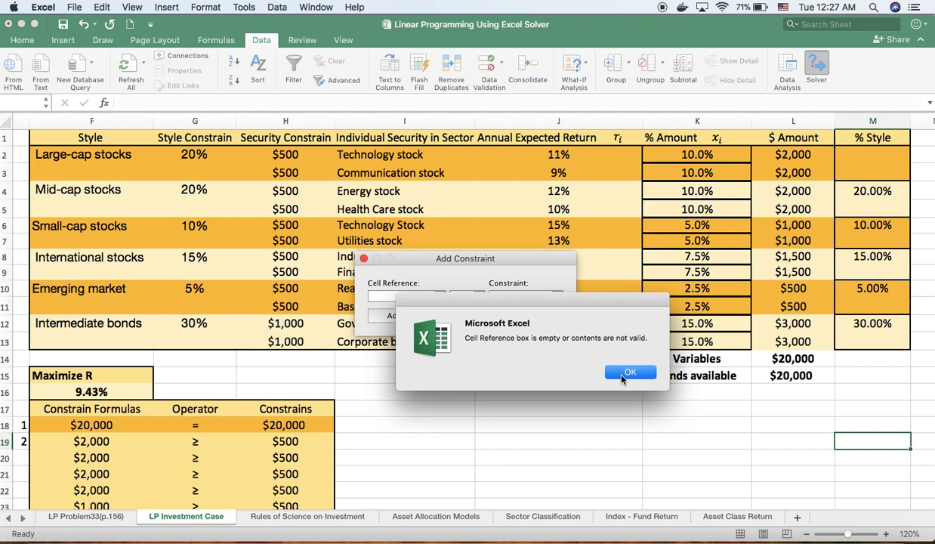
{"action": "left_click", "coordinate": [629, 371]}
{"action": "left_click", "coordinate": [480, 317]}
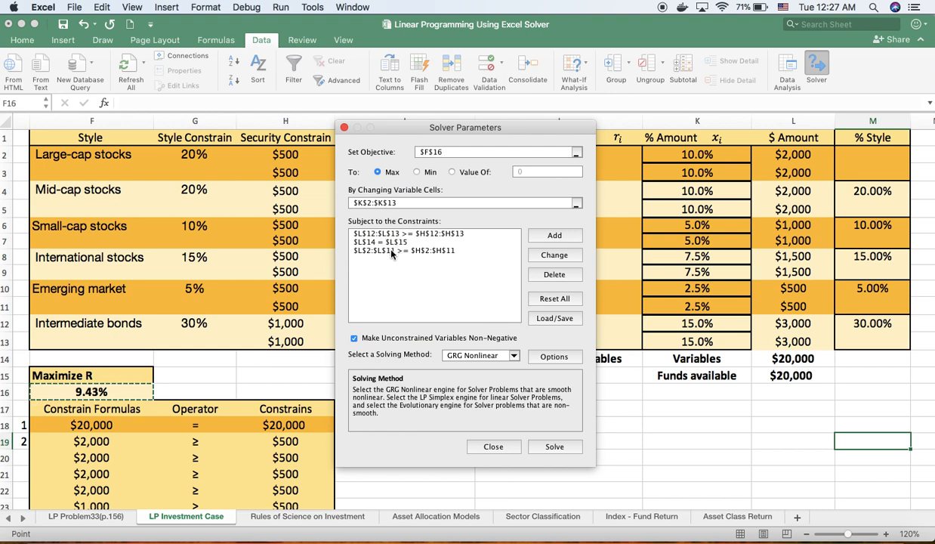
{"action": "left_click", "coordinate": [503, 448]}
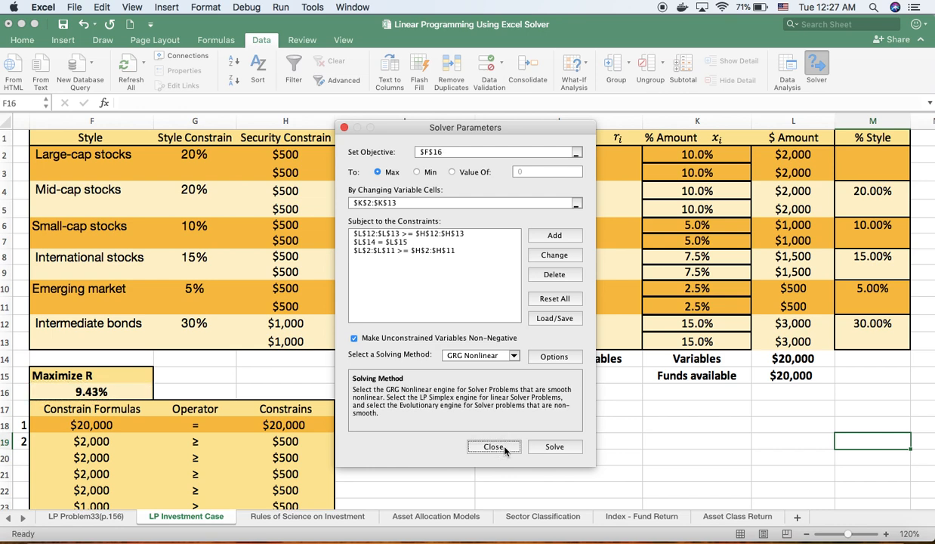
- Enter the formula =sum(K2:K3) in M2 to total the large-cap stocks' % Style
{"action": "left_click", "coordinate": [865, 157]}
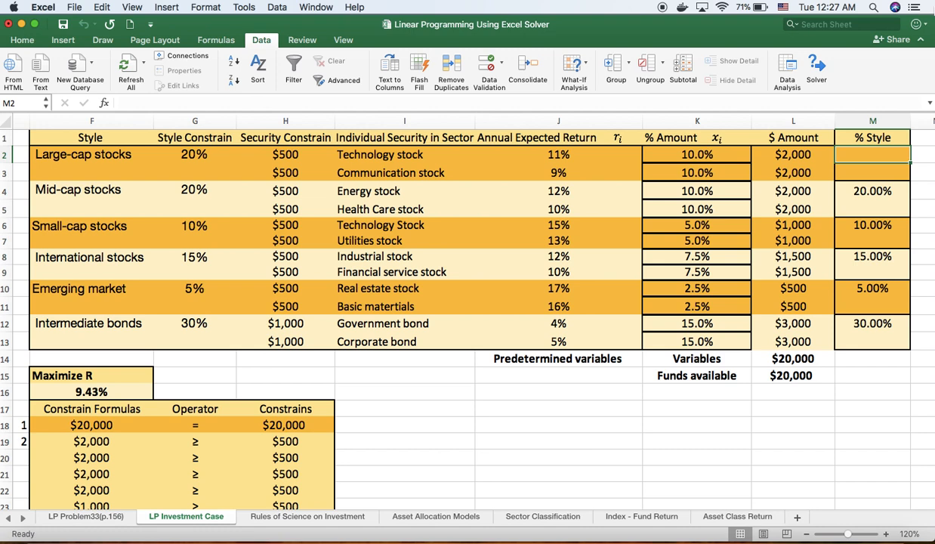
{"action": "type", "text": "="}
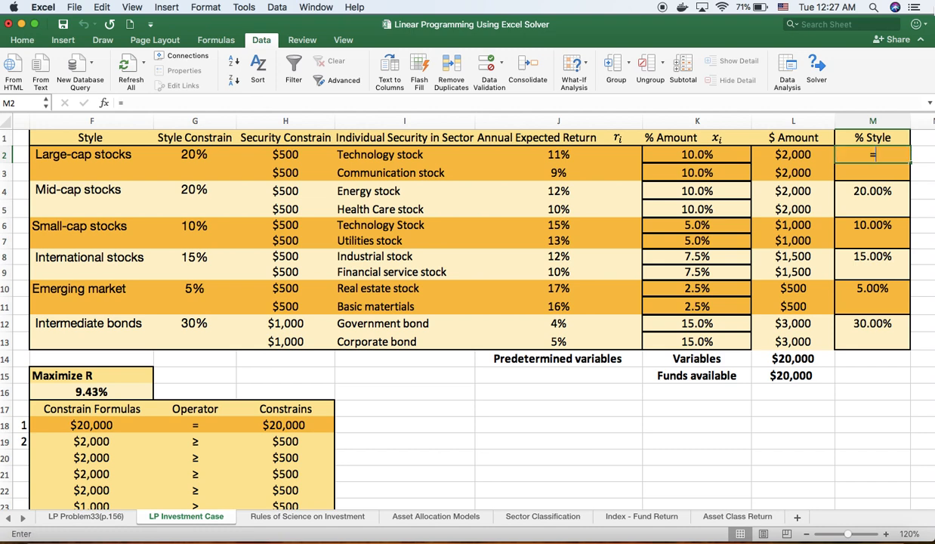
{"action": "type", "text": "sum"}
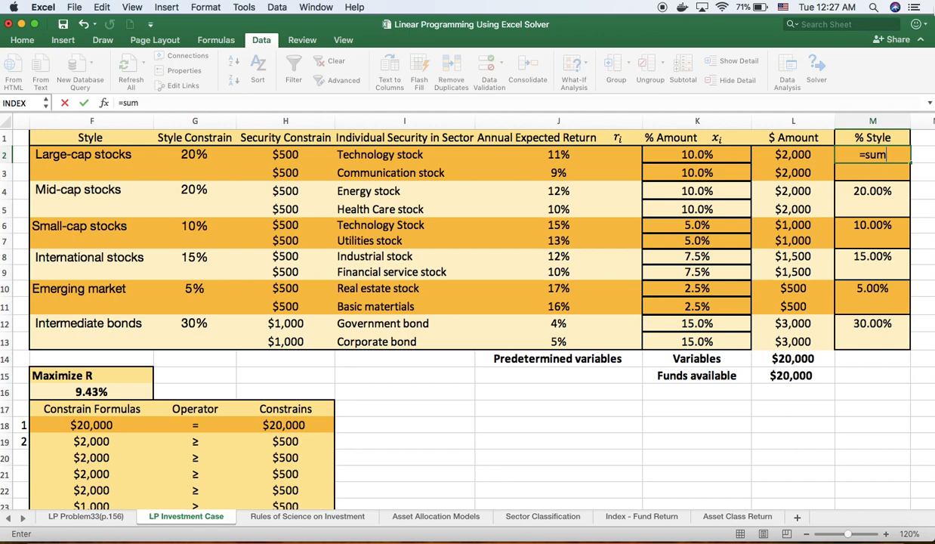
{"action": "type", "text": "("}
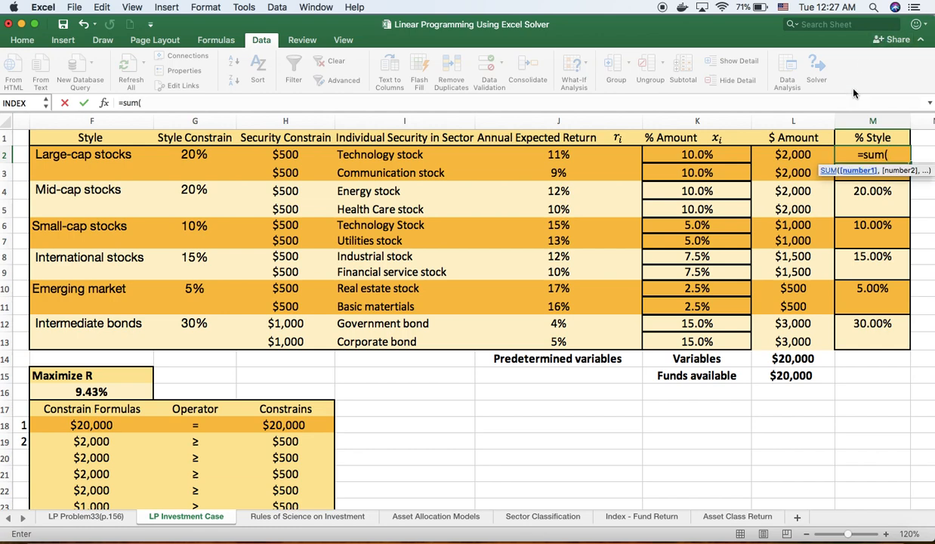
{"action": "left_click_drag", "start_coordinate": [703, 153], "coordinate": [703, 174]}
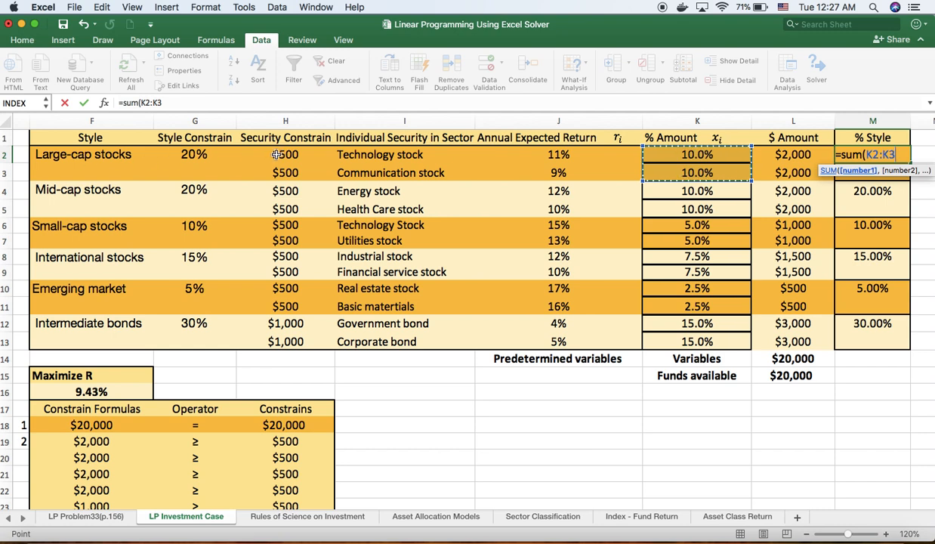
{"action": "type", "text": ")"}
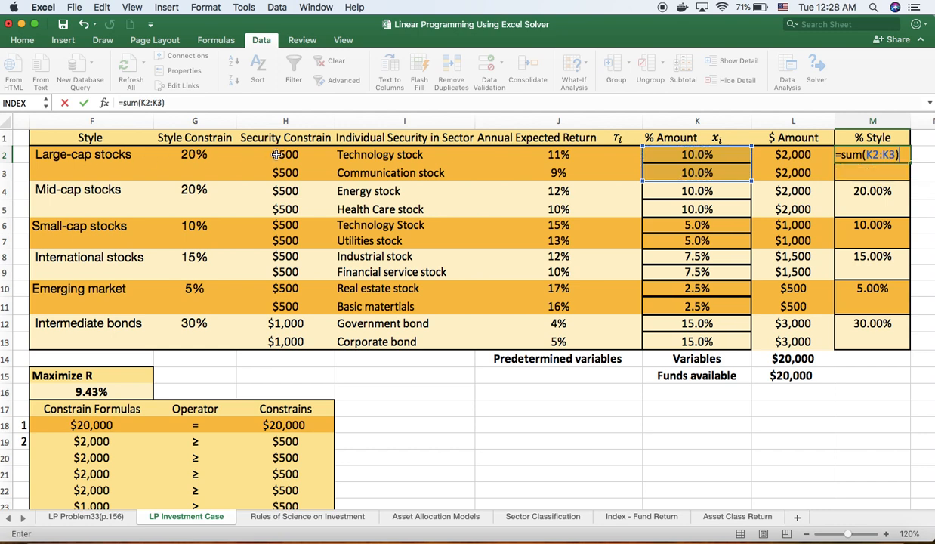
{"action": "key", "text": "Return"}
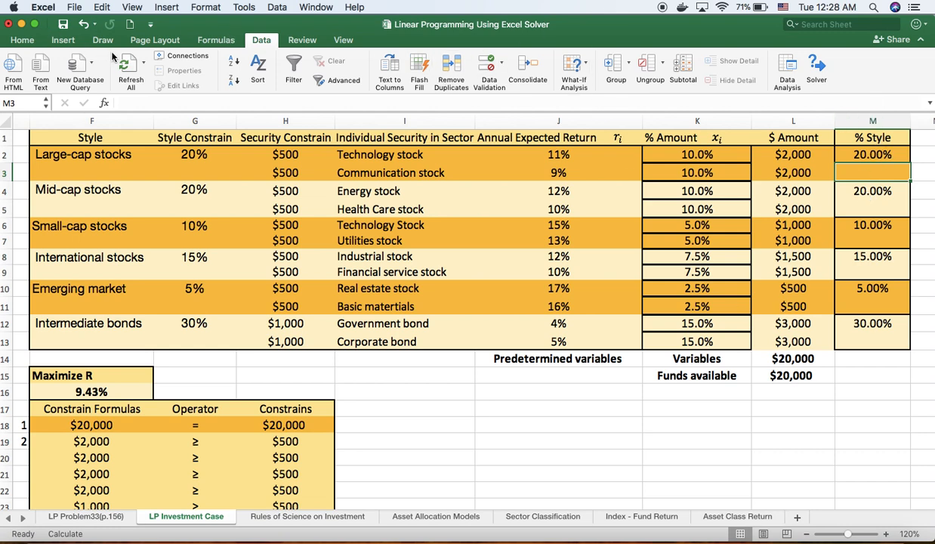
- Add a Solver constraint requiring the large-cap % Style in M2 to equal its style constraint in G2
{"action": "left_click", "coordinate": [818, 82]}
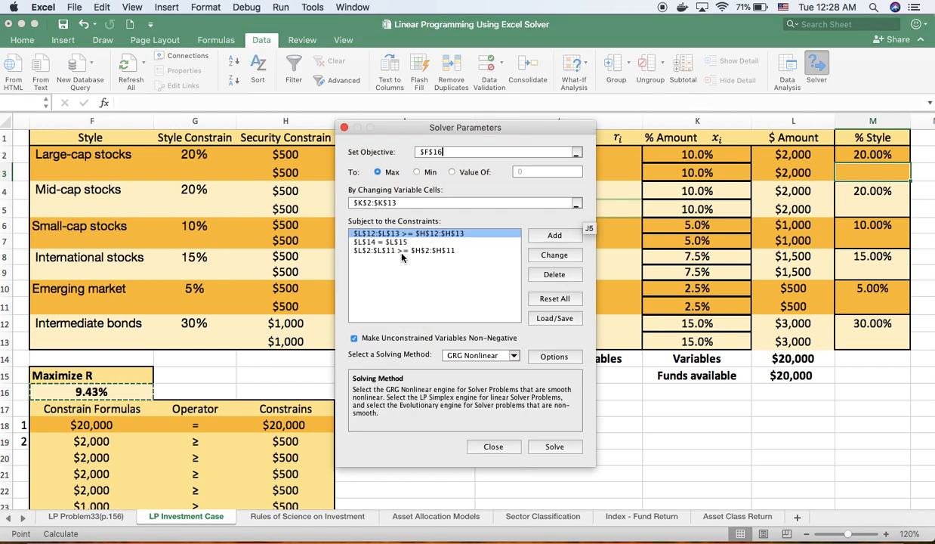
{"action": "left_click", "coordinate": [548, 237]}
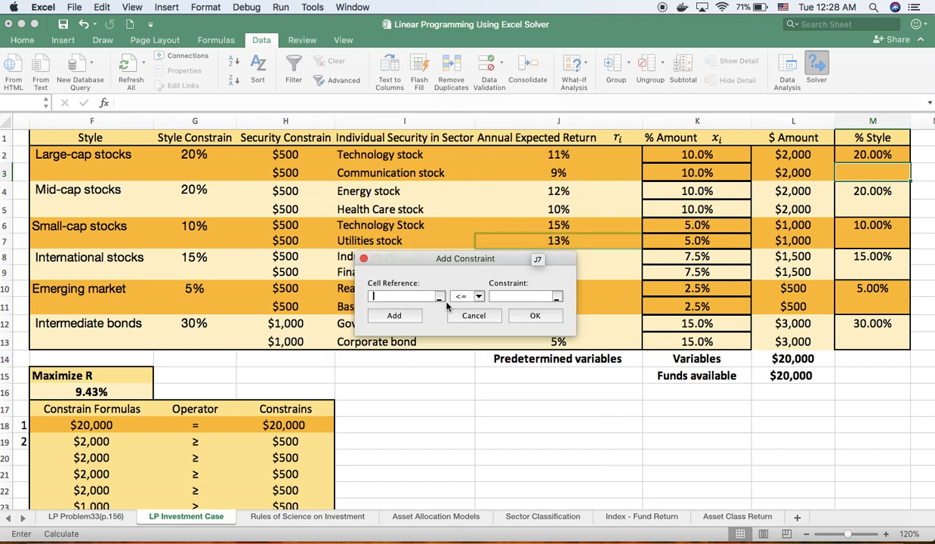
{"action": "left_click", "coordinate": [880, 154]}
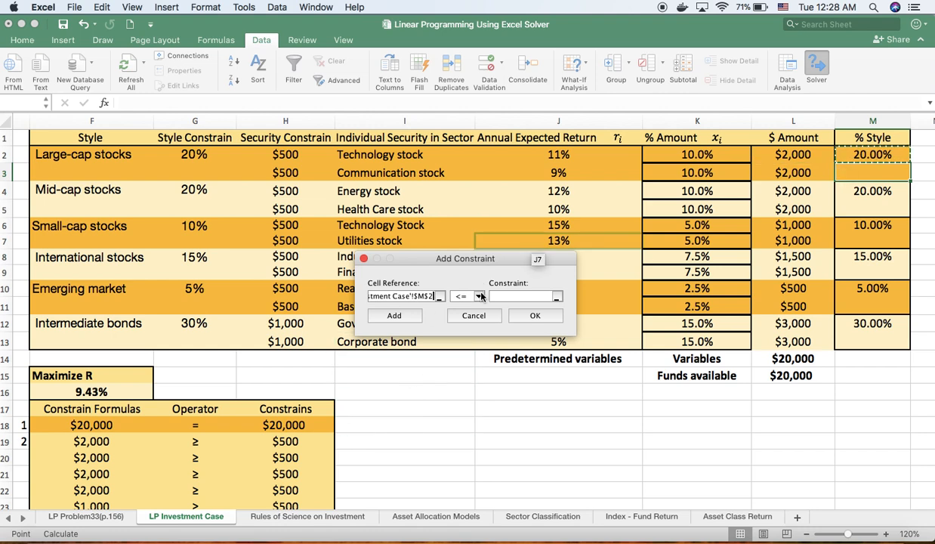
{"action": "left_click", "coordinate": [479, 296]}
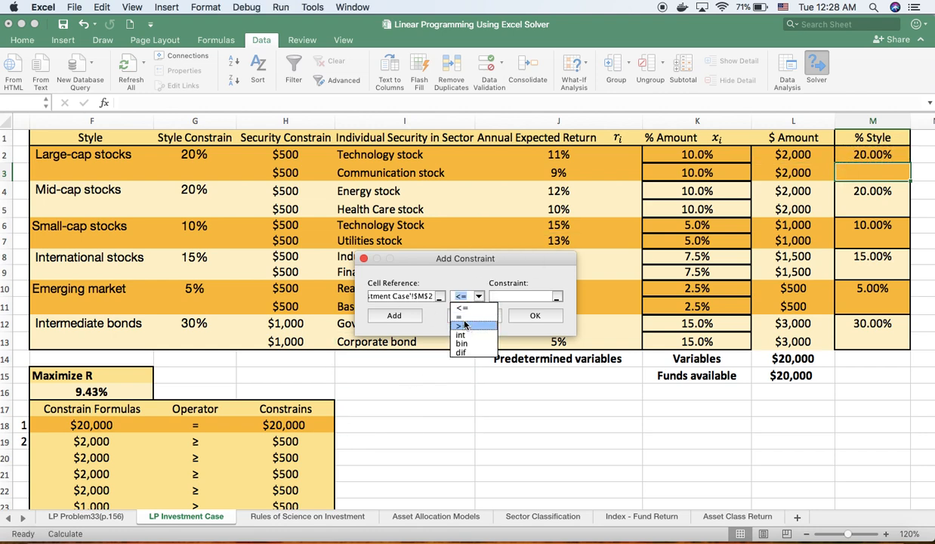
{"action": "left_click", "coordinate": [462, 317]}
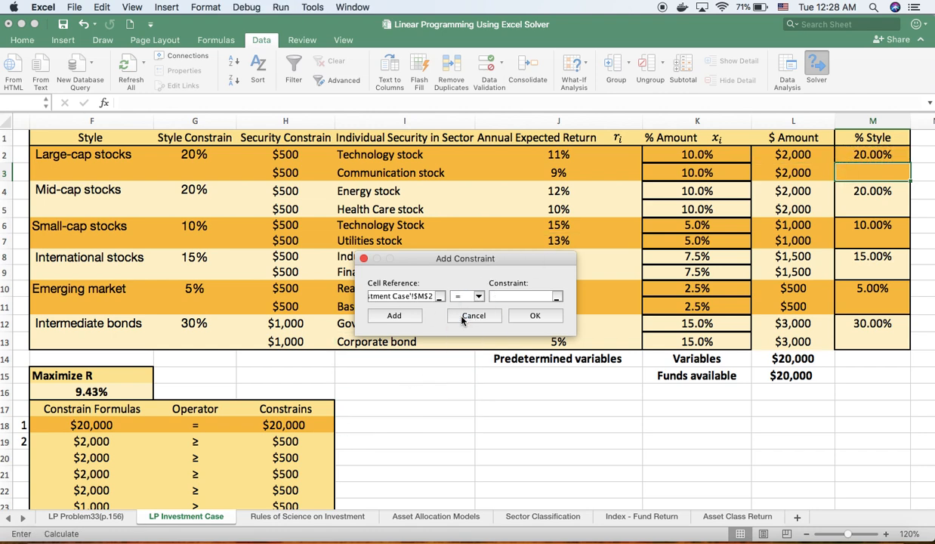
{"action": "left_click", "coordinate": [194, 155]}
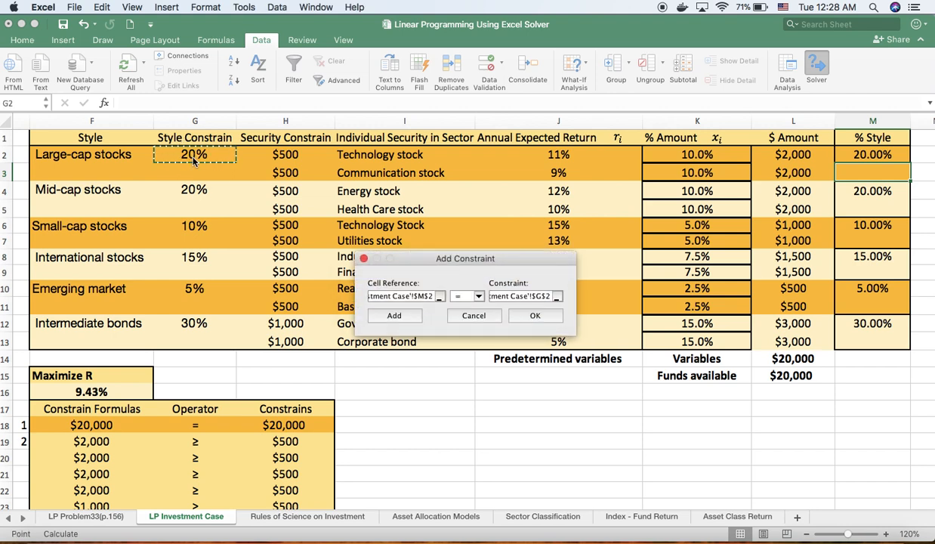
{"action": "left_click", "coordinate": [395, 316]}
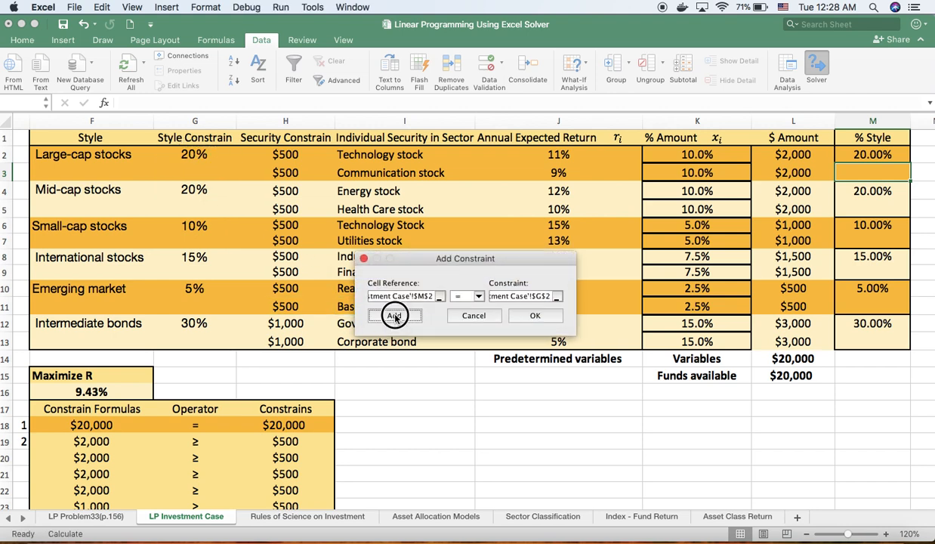
- Add a constraint requiring the mid-cap % Style in M4 to equal its style constraint in G4
{"action": "left_click", "coordinate": [868, 193]}
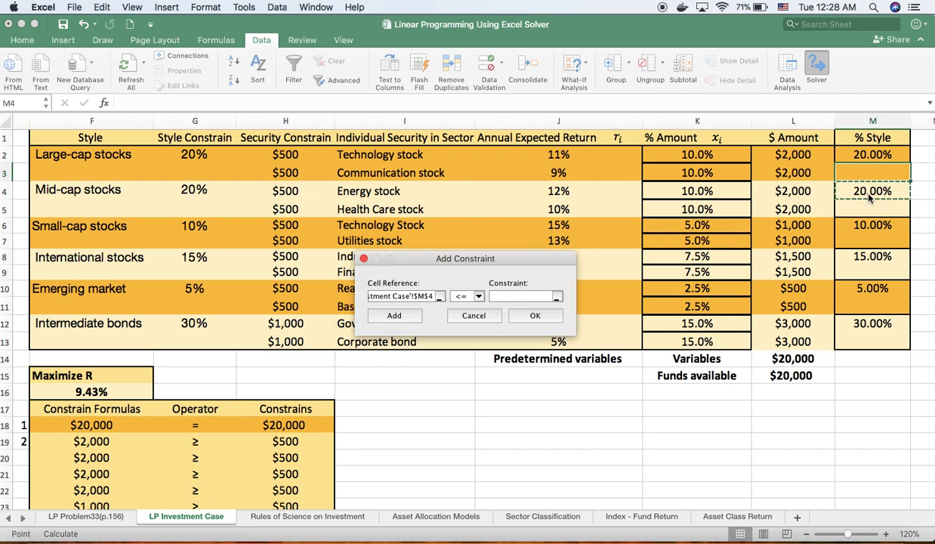
{"action": "left_click", "coordinate": [478, 296]}
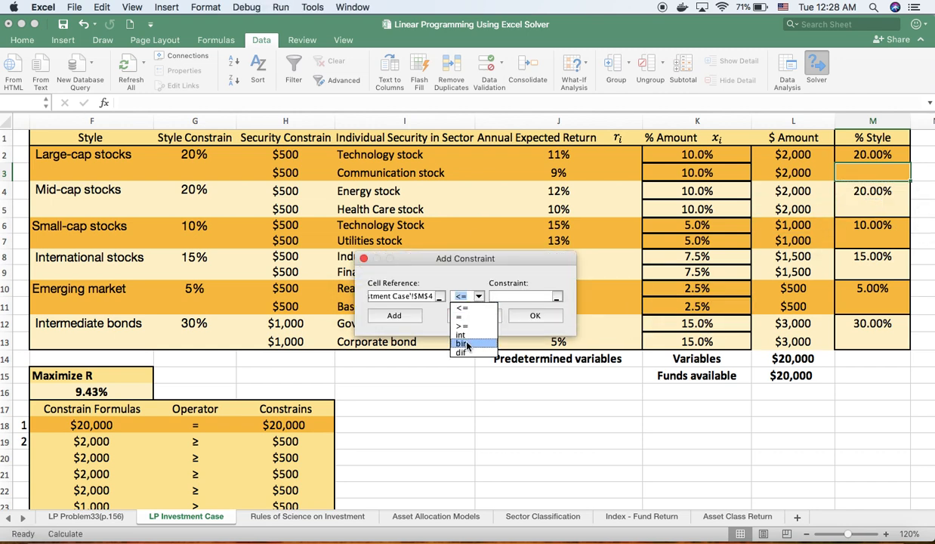
{"action": "left_click", "coordinate": [454, 310]}
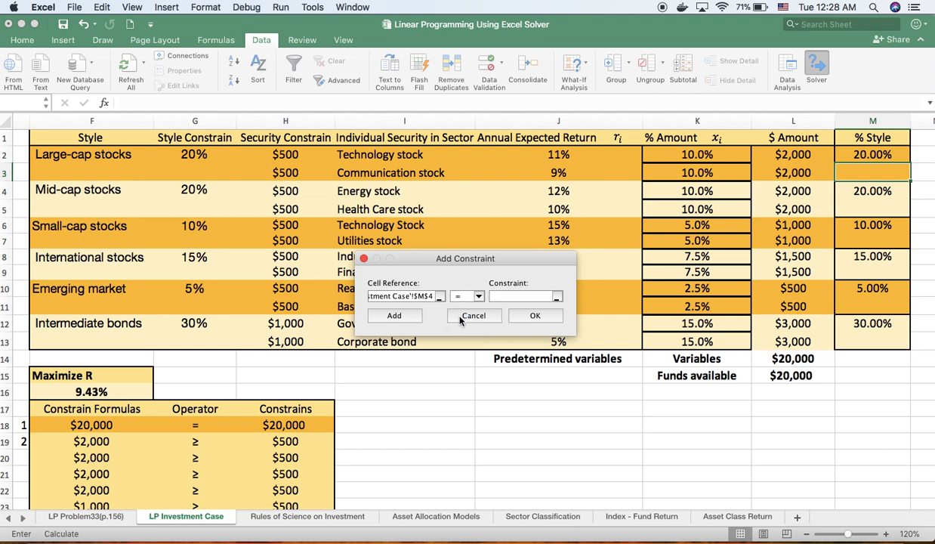
{"action": "left_click", "coordinate": [194, 192]}
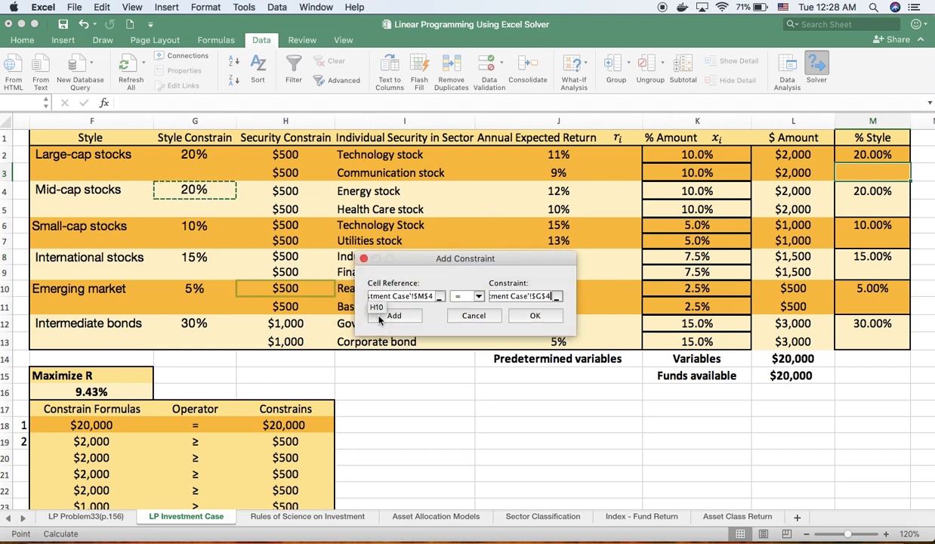
{"action": "left_click", "coordinate": [404, 316]}
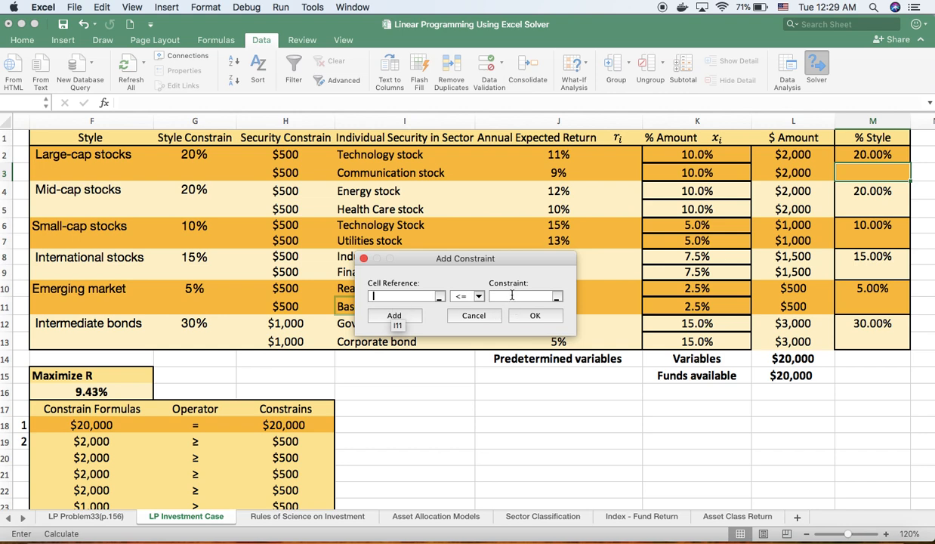
- Add a constraint requiring the small-cap % Style in M6 to equal its style constraint in G6
{"action": "left_click", "coordinate": [870, 227]}
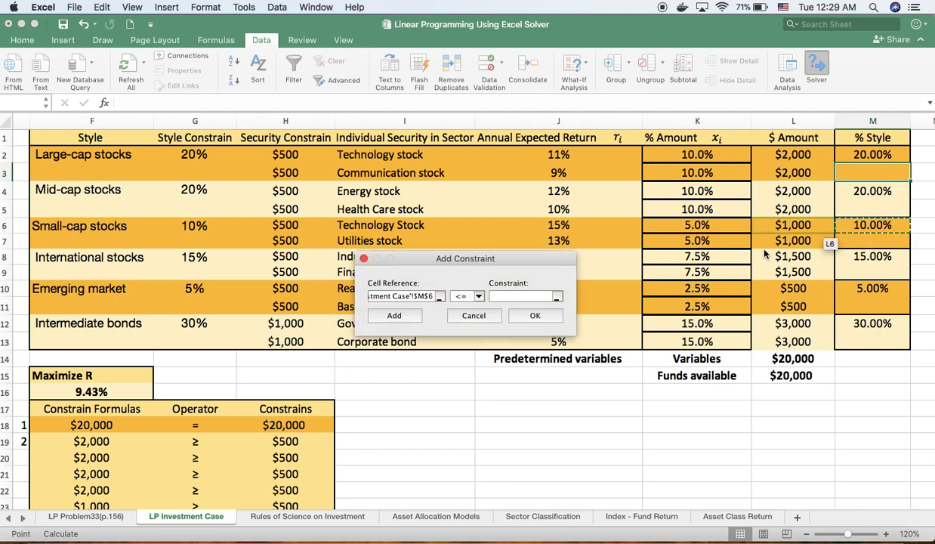
{"action": "left_click", "coordinate": [479, 296]}
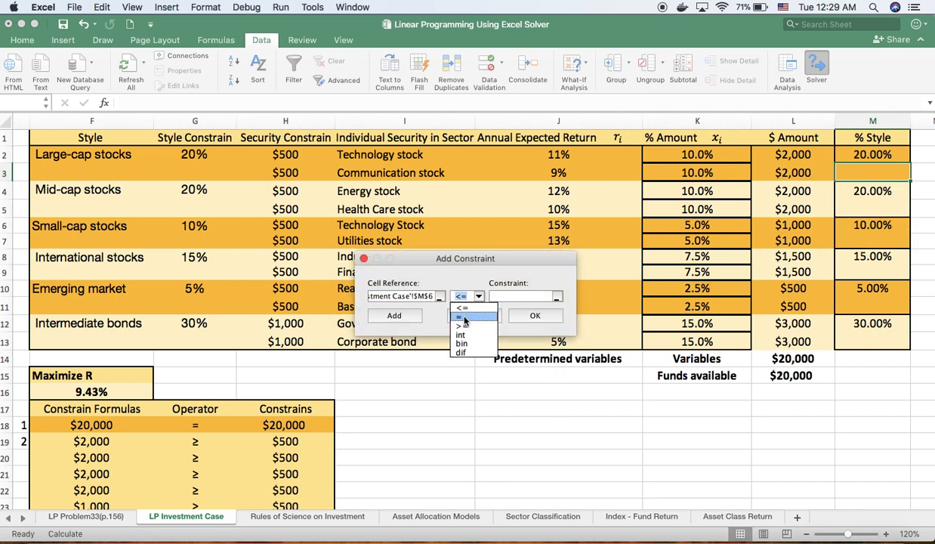
{"action": "left_click", "coordinate": [464, 317]}
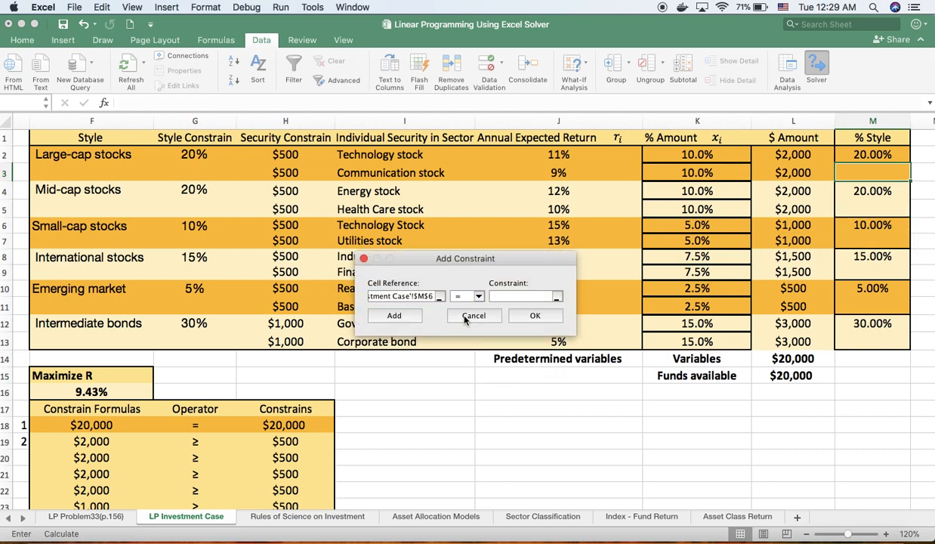
{"action": "left_click", "coordinate": [194, 229]}
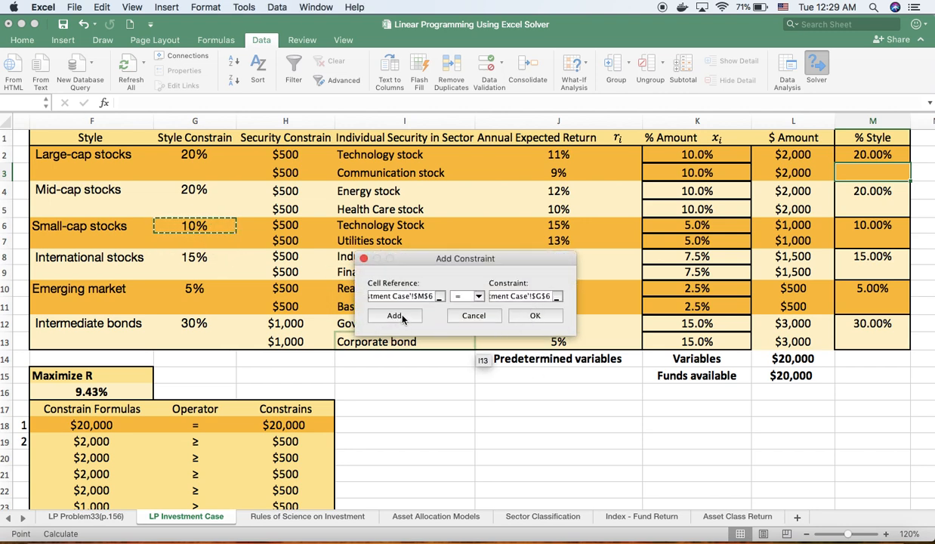
{"action": "left_click", "coordinate": [389, 316]}
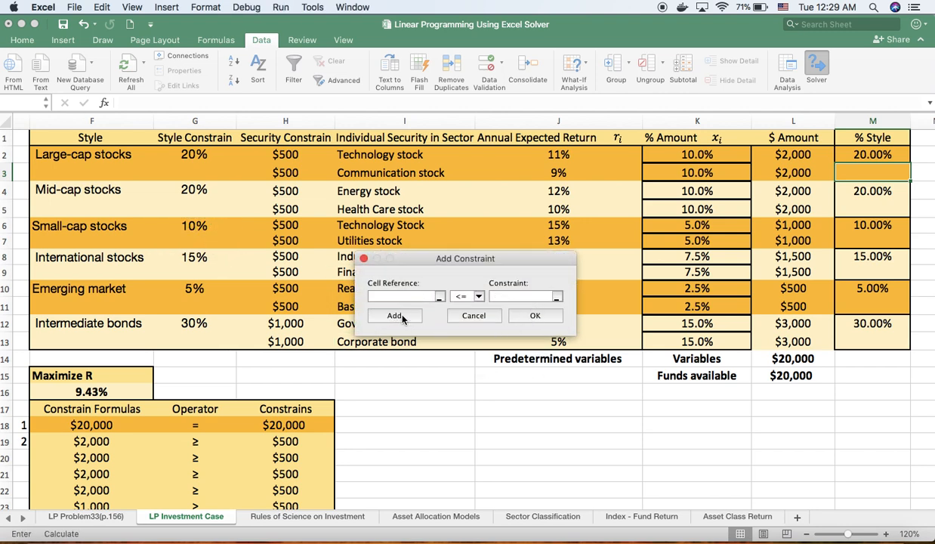
- Add a constraint requiring the international stocks' % Style in M8 to equal its style constraint in G8
{"action": "left_click", "coordinate": [880, 257]}
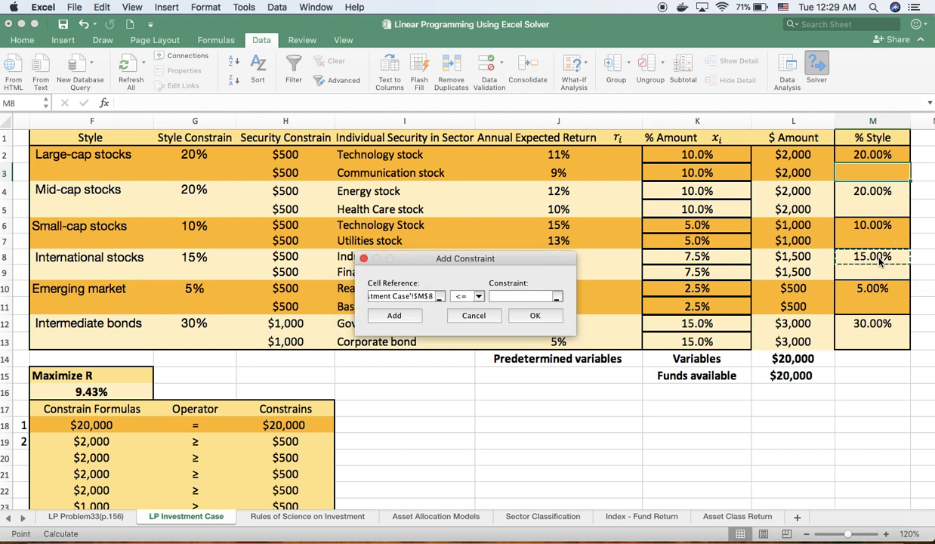
{"action": "left_click", "coordinate": [480, 297]}
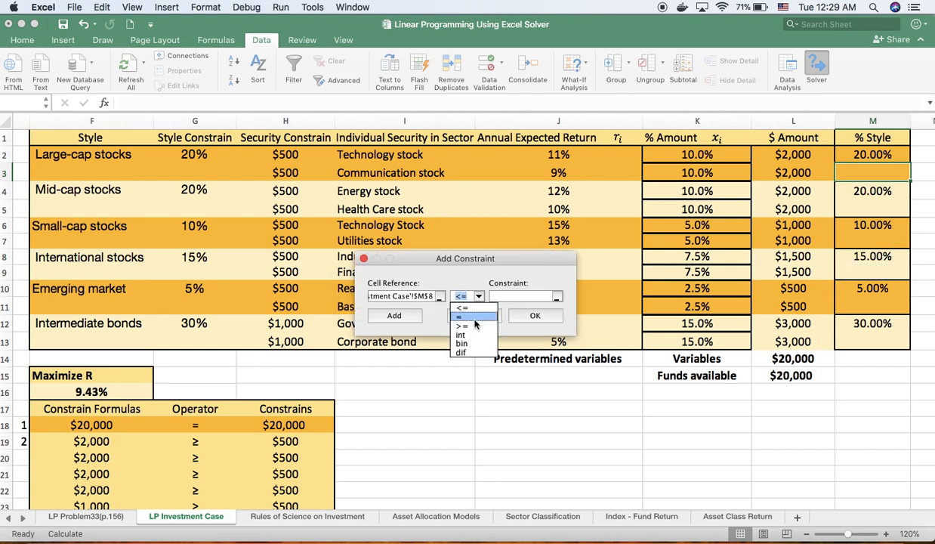
{"action": "left_click", "coordinate": [463, 318]}
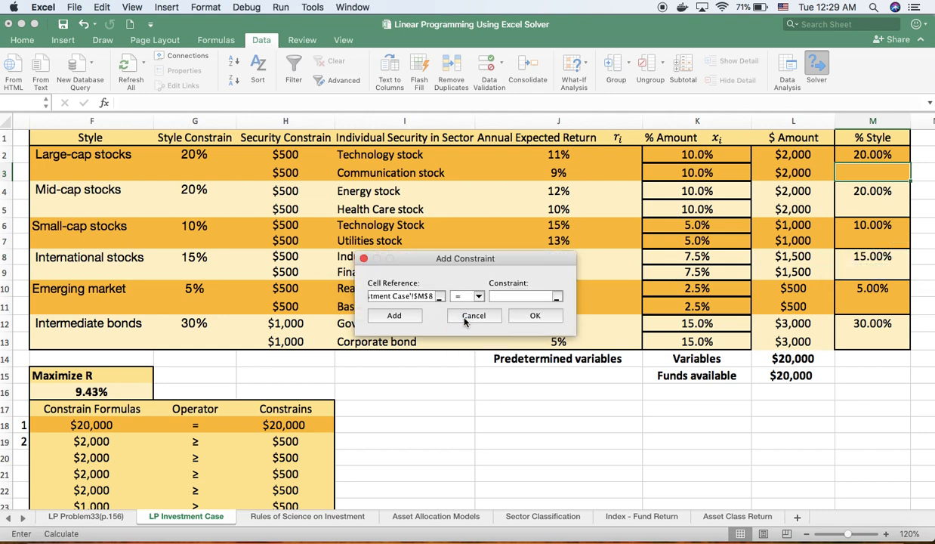
{"action": "left_click", "coordinate": [201, 258]}
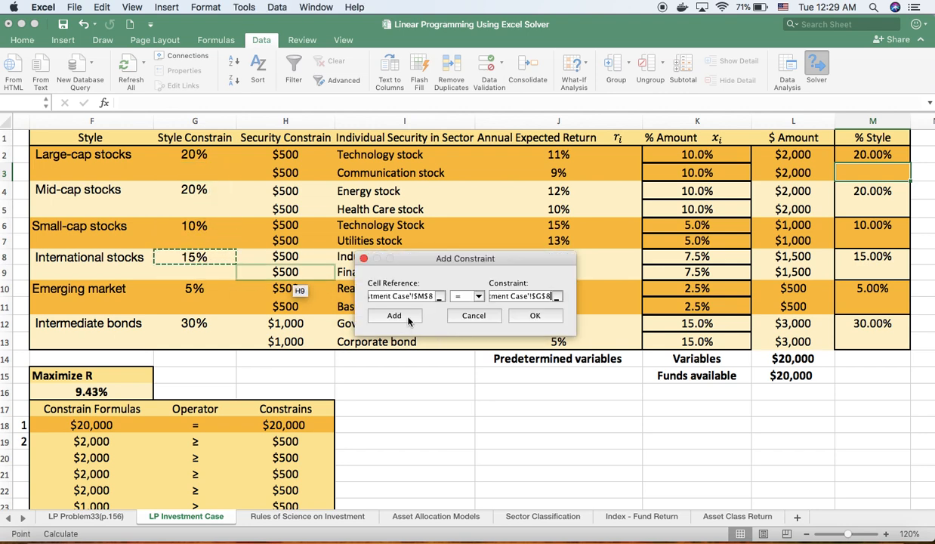
{"action": "left_click", "coordinate": [394, 316]}
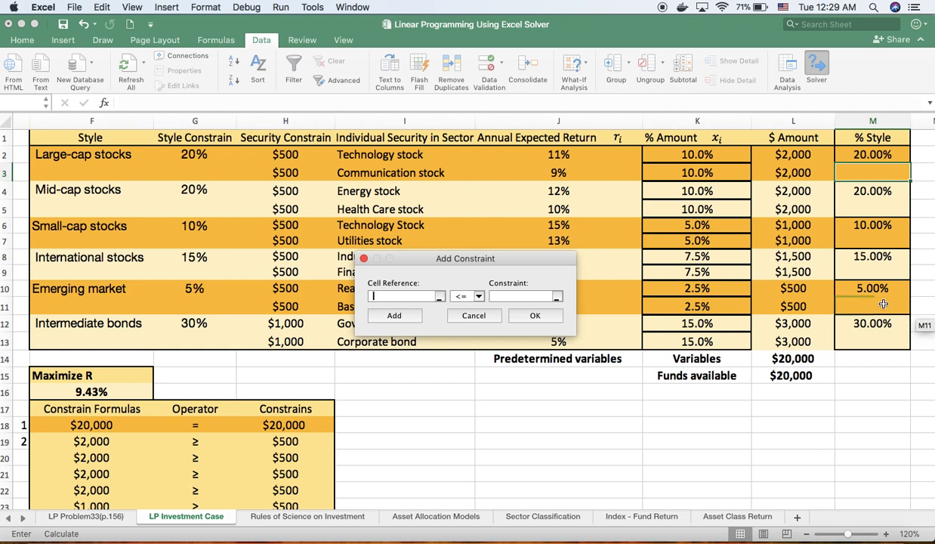
- Add a constraint requiring the emerging market % Style in M10 to equal its style constraint in G10
{"action": "left_click", "coordinate": [873, 291]}
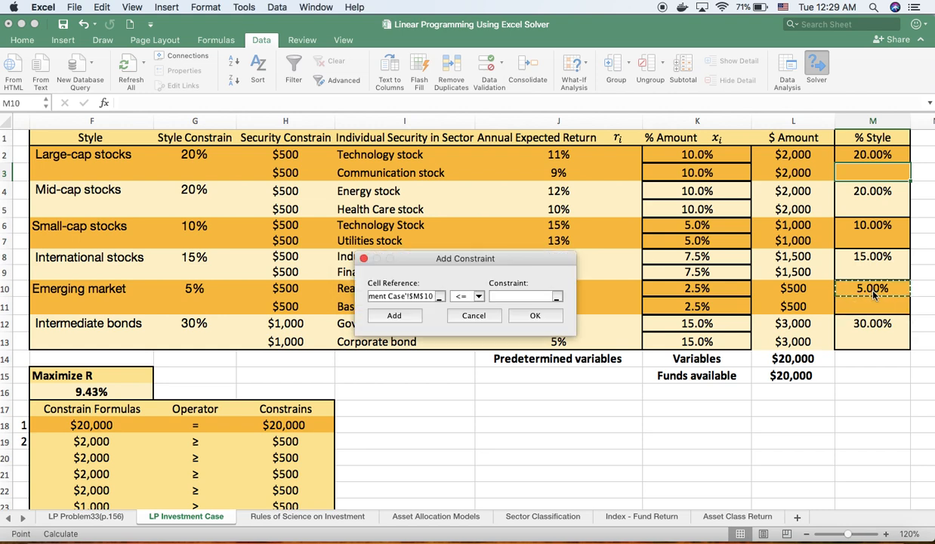
{"action": "left_click", "coordinate": [479, 298]}
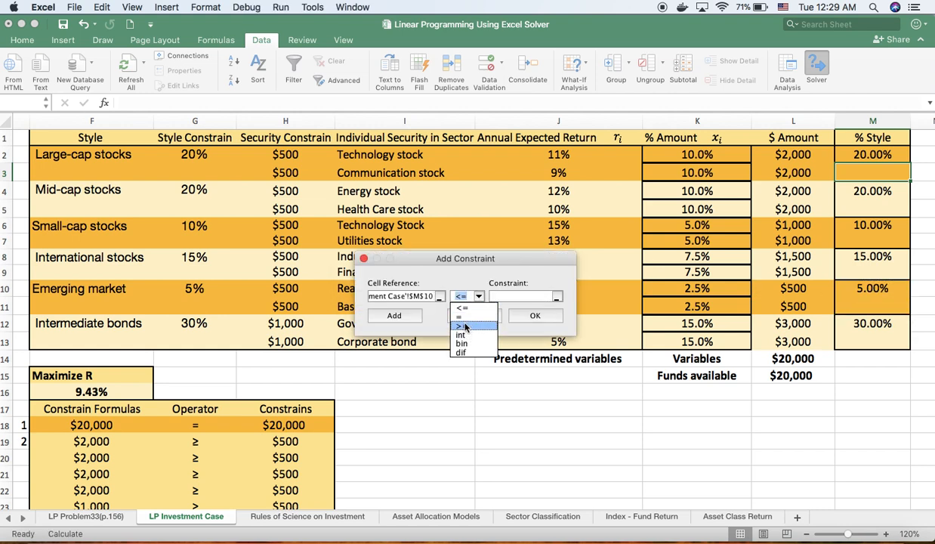
{"action": "left_click", "coordinate": [459, 306]}
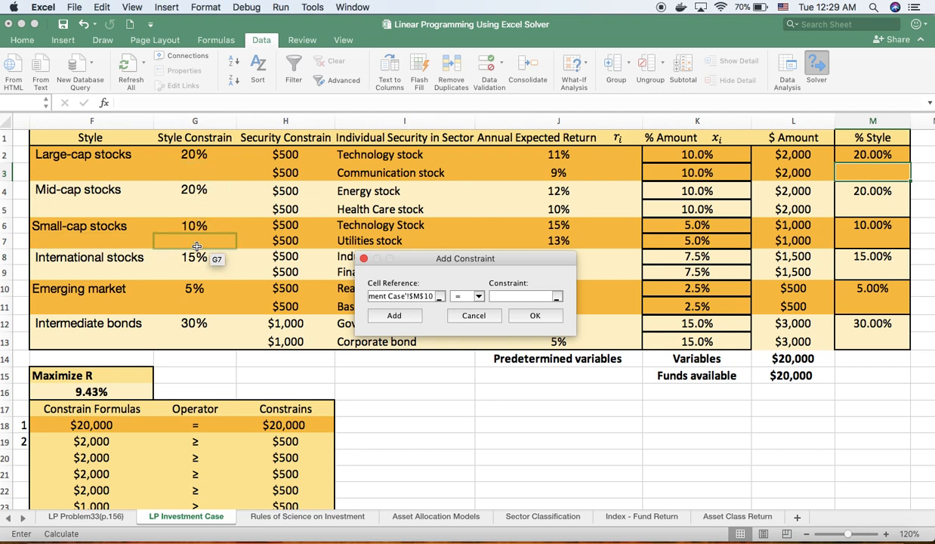
{"action": "left_click", "coordinate": [195, 289]}
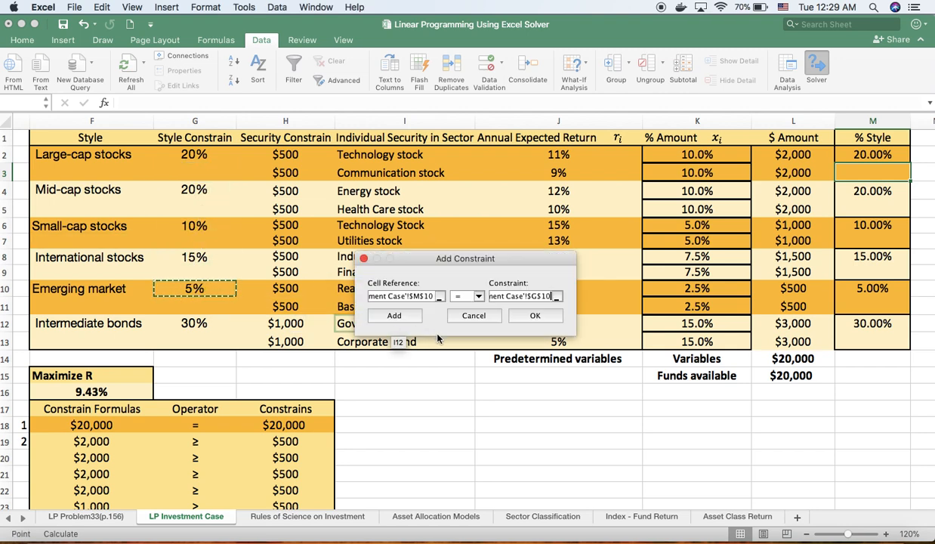
{"action": "left_click", "coordinate": [398, 316]}
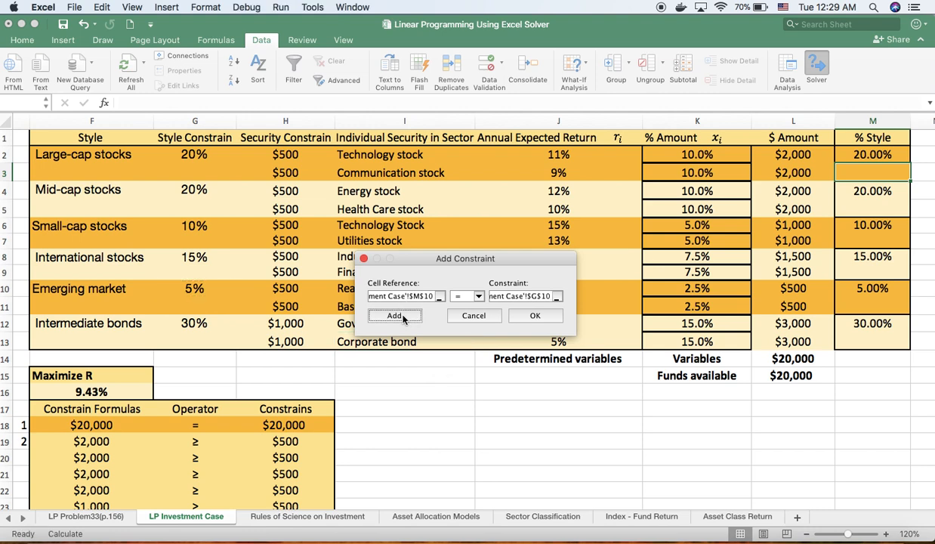
- Add a constraint setting the intermediate bonds' % Style M12 equal to G12, and return to the Solver parameters without adding another constraint
{"action": "left_click", "coordinate": [869, 324]}
{"action": "left_click", "coordinate": [468, 296]}
{"action": "left_click", "coordinate": [464, 310]}
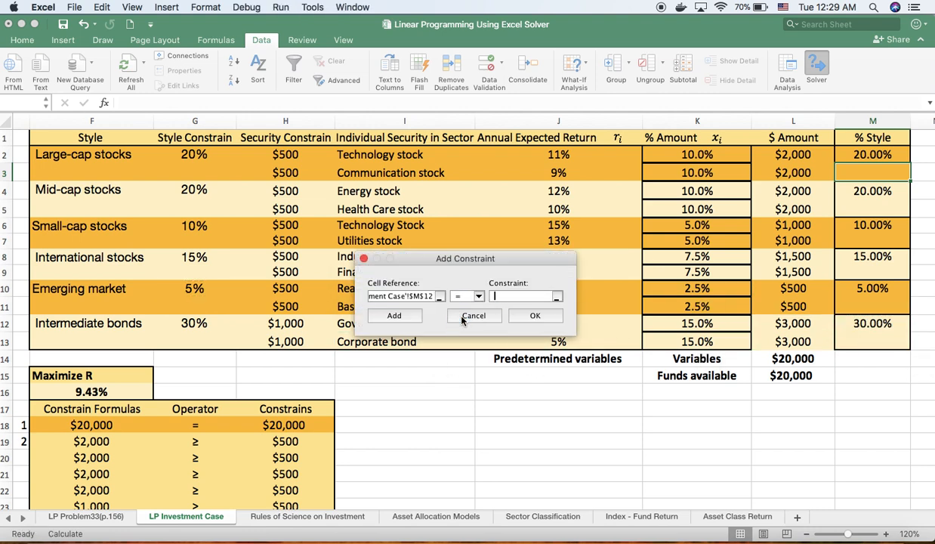
{"action": "left_click", "coordinate": [195, 325]}
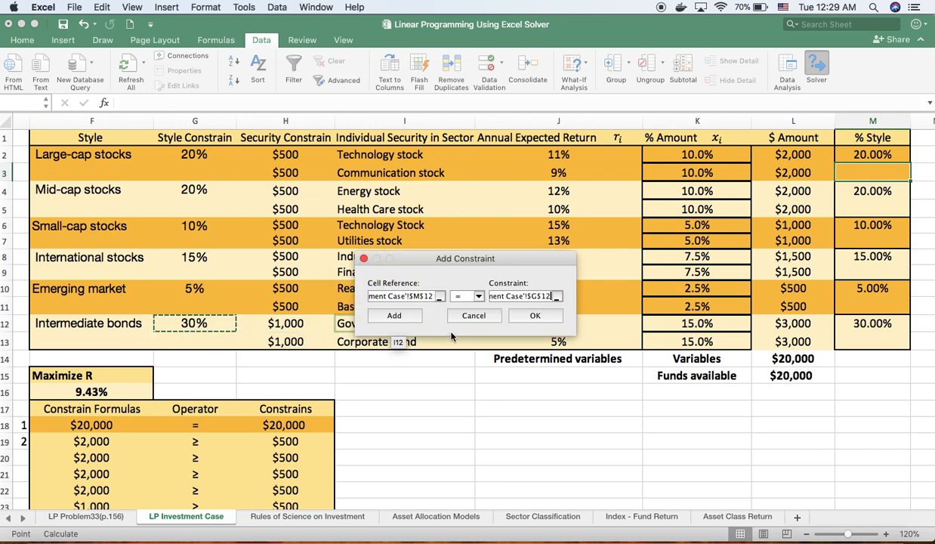
{"action": "left_click", "coordinate": [394, 315]}
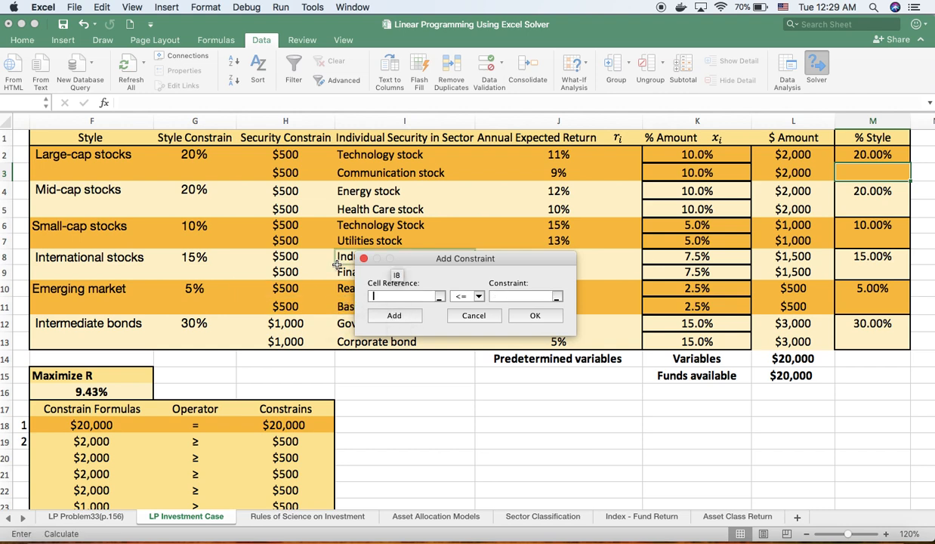
{"action": "left_click", "coordinate": [476, 316]}
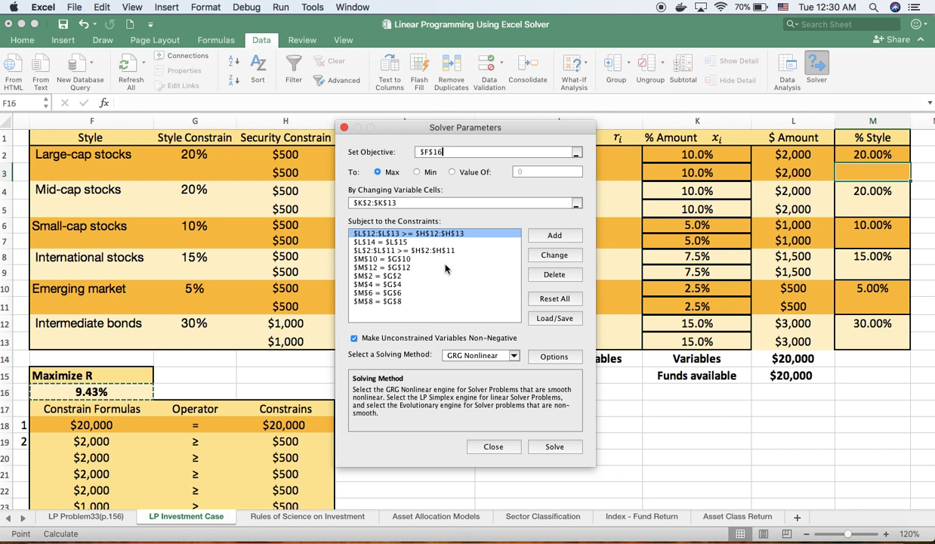
- Set the solving method to Simplex LP and solve the portfolio model
{"action": "left_click", "coordinate": [514, 356]}
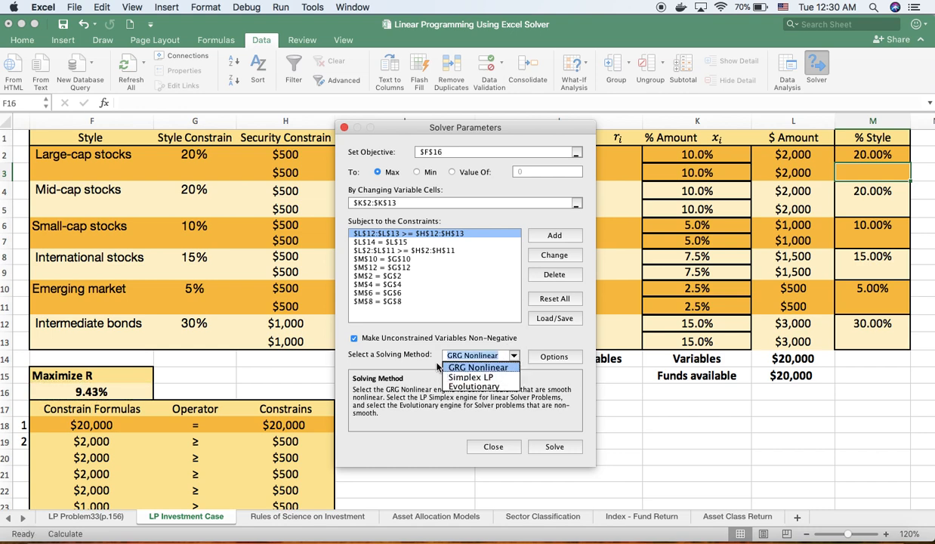
{"action": "left_click", "coordinate": [461, 380]}
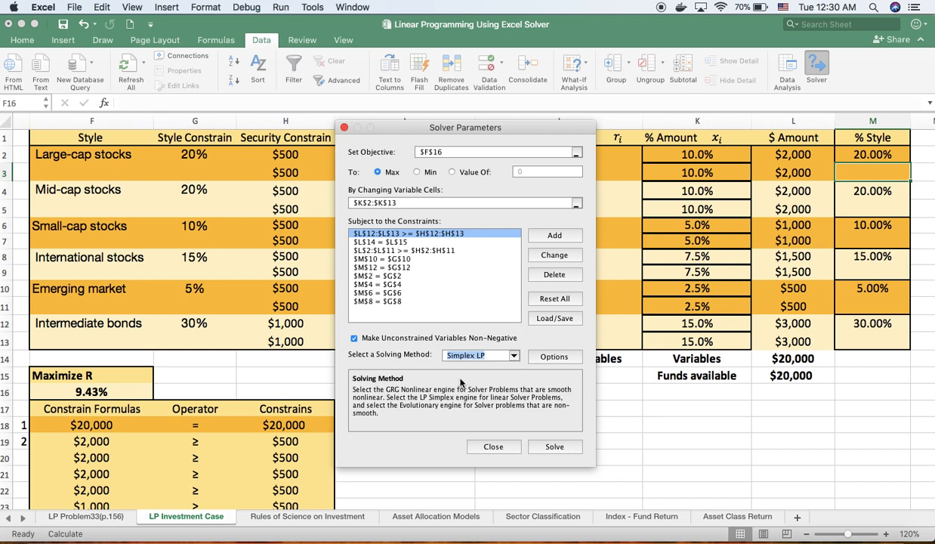
{"action": "left_click", "coordinate": [553, 447]}
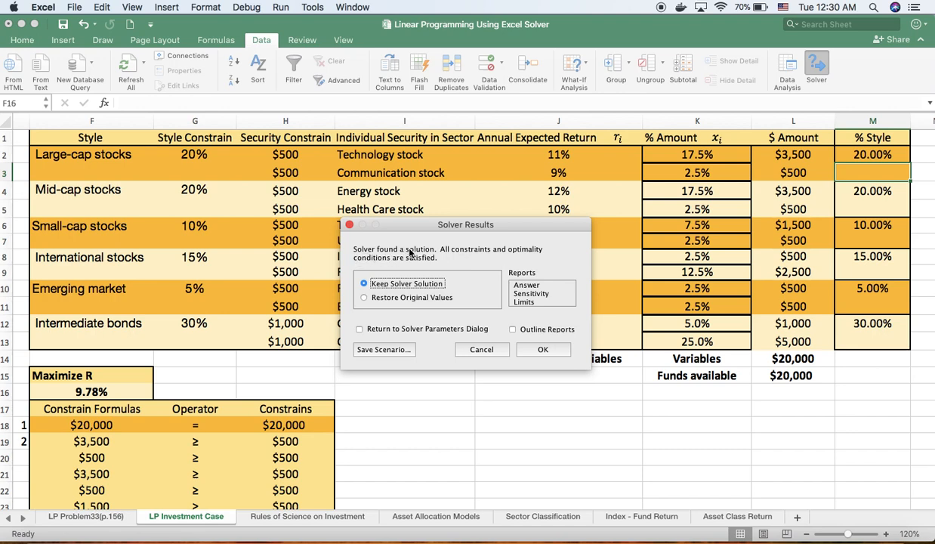
- Keep the Solver solution and generate the Answer, Sensitivity and Limits reports
{"action": "left_click", "coordinate": [526, 287]}
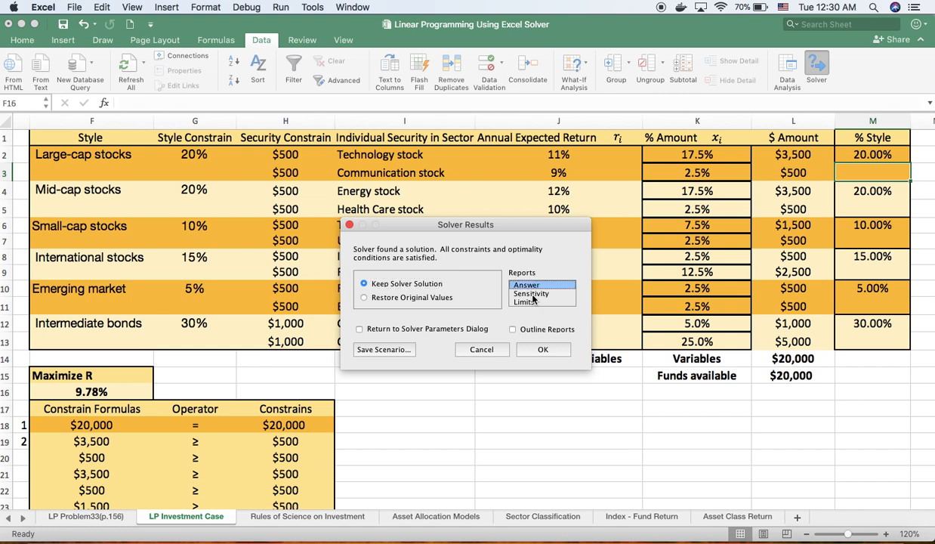
{"action": "left_click_drag", "start_coordinate": [527, 289], "coordinate": [530, 305]}
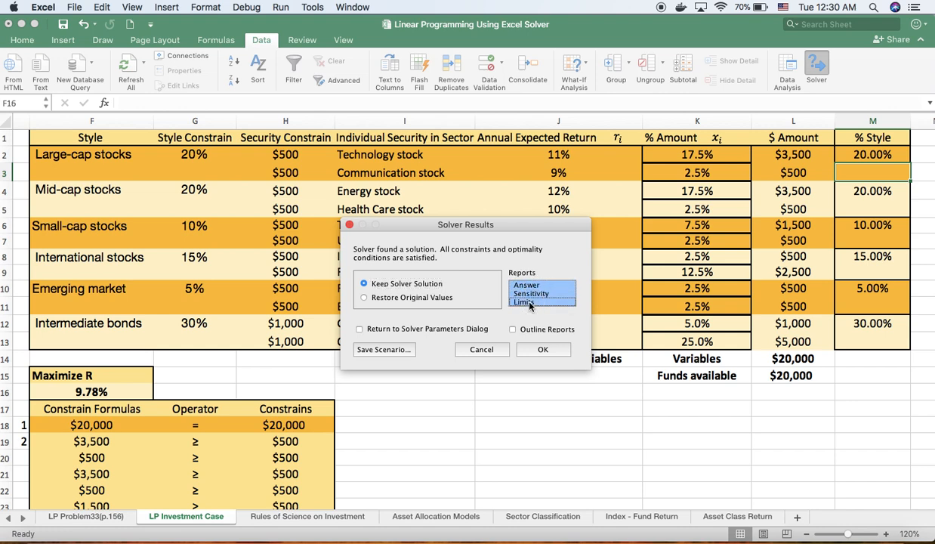
{"action": "left_click", "coordinate": [541, 349]}
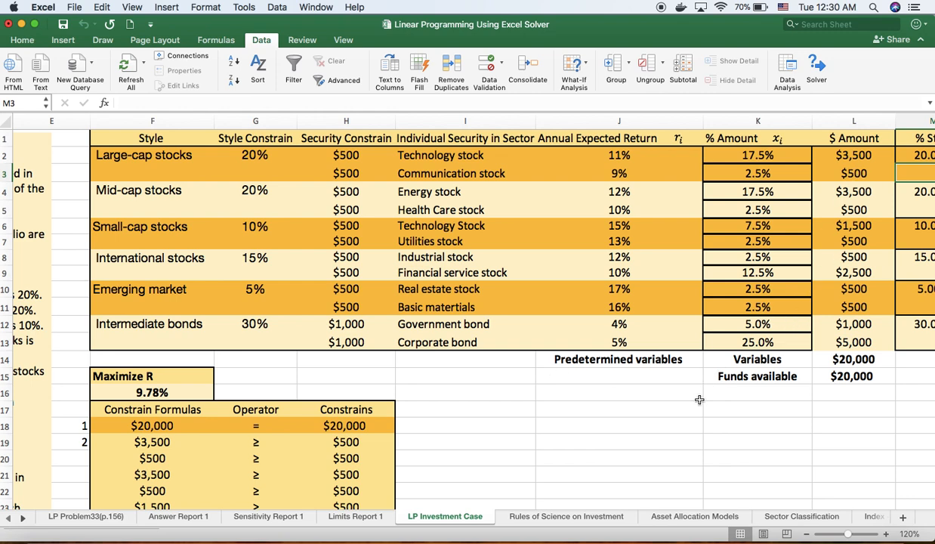
- Calculate the 10-year future value of the $20,000 investment in J17 with =20000*(1+F16)^10
{"action": "scroll", "coordinate": [699, 400], "scroll_direction": "right", "scroll_amount": 2}
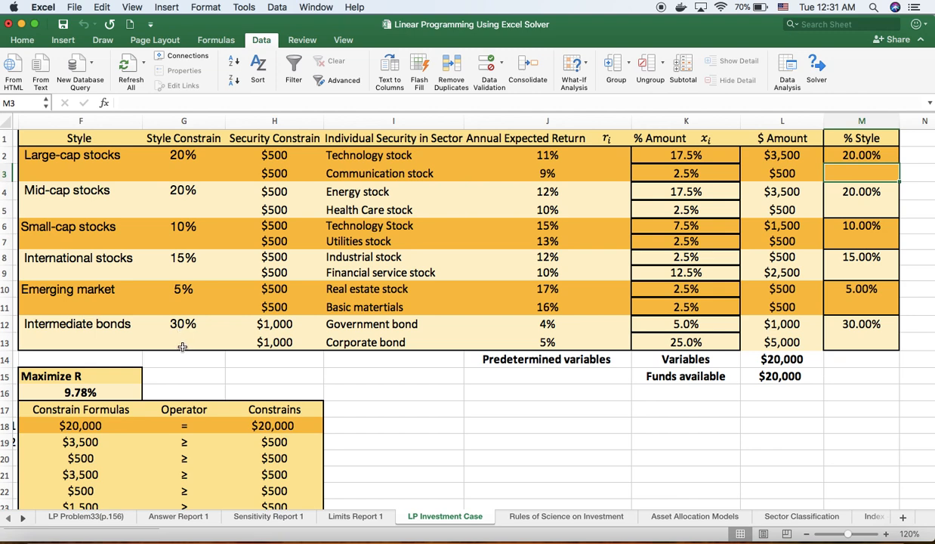
{"action": "scroll", "coordinate": [163, 387], "scroll_direction": "down", "scroll_amount": 2}
{"action": "scroll", "coordinate": [163, 386], "scroll_direction": "left", "scroll_amount": 1}
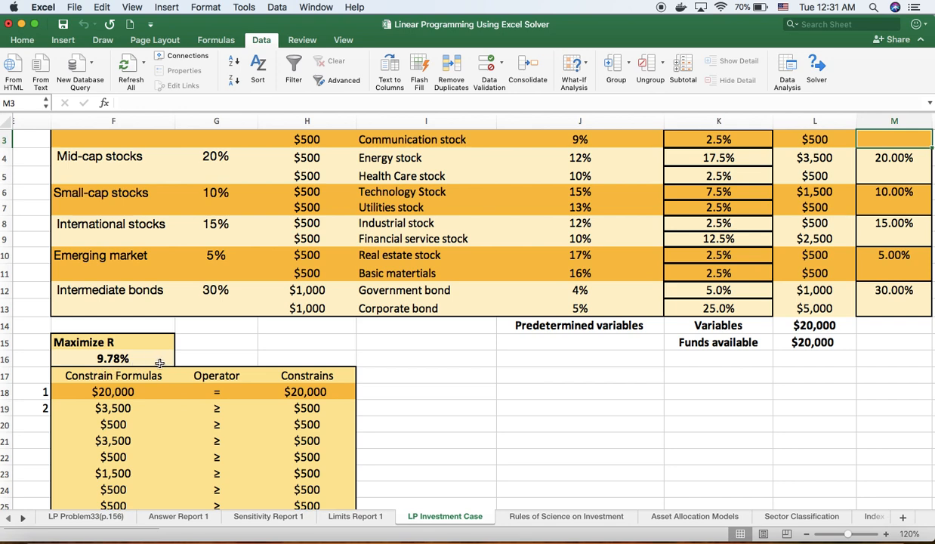
{"action": "scroll", "coordinate": [435, 381], "scroll_direction": "down", "scroll_amount": 1}
{"action": "scroll", "coordinate": [435, 381], "scroll_direction": "right", "scroll_amount": 1}
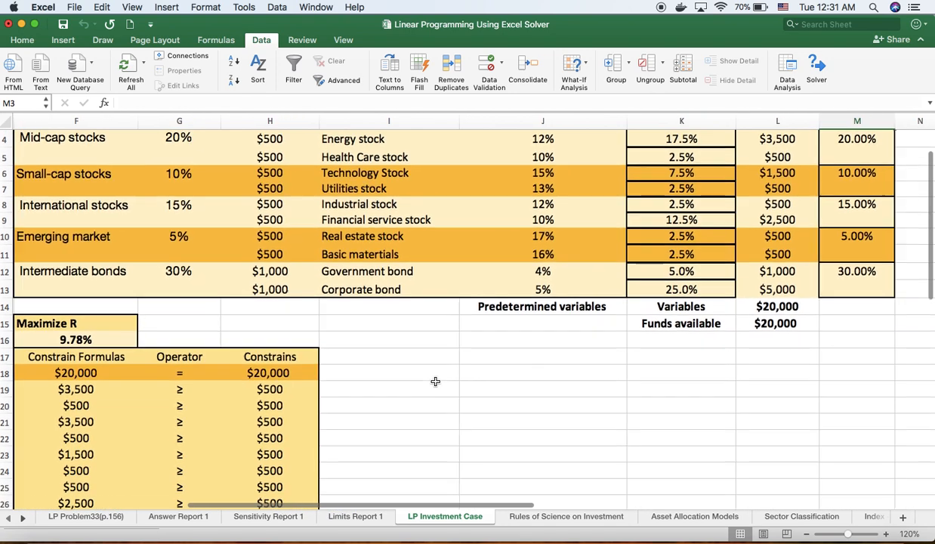
{"action": "scroll", "coordinate": [436, 381], "scroll_direction": "right", "scroll_amount": 1}
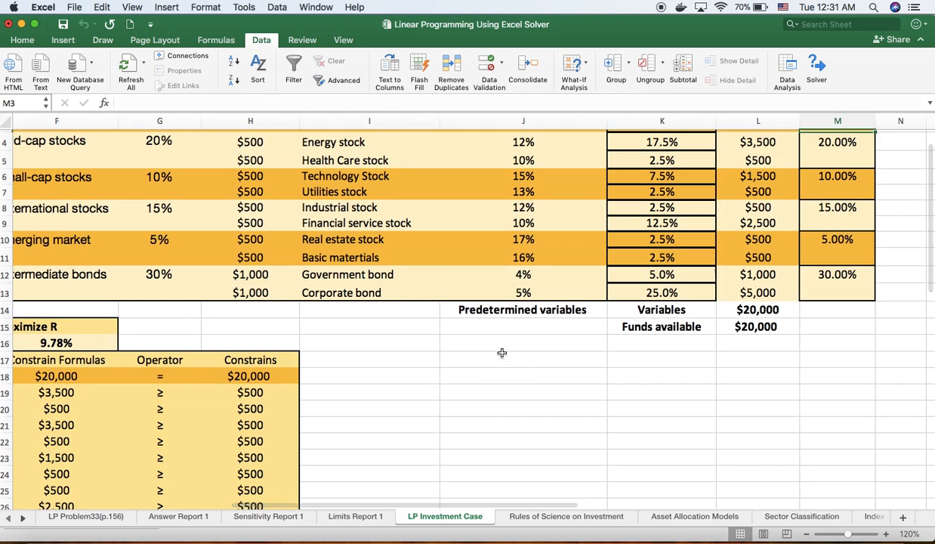
{"action": "left_click", "coordinate": [479, 360]}
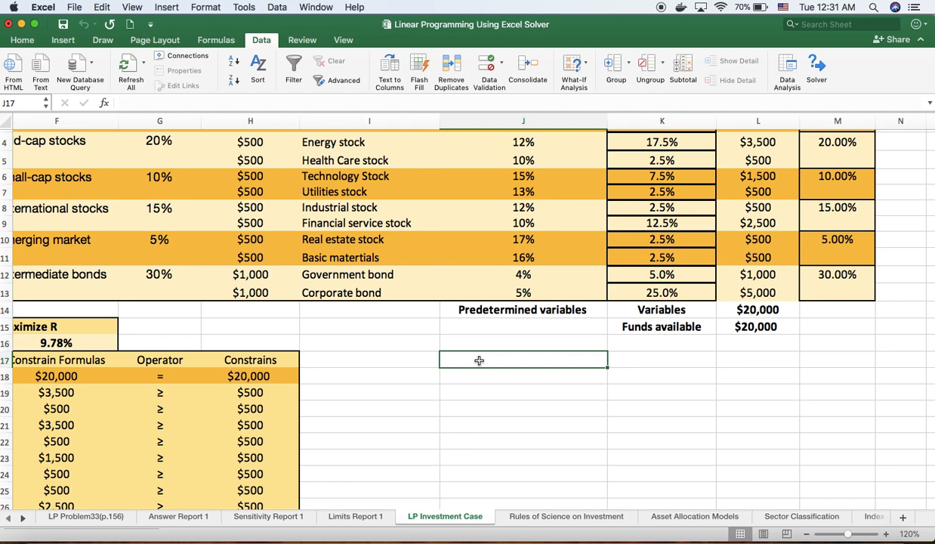
{"action": "type", "text": "="}
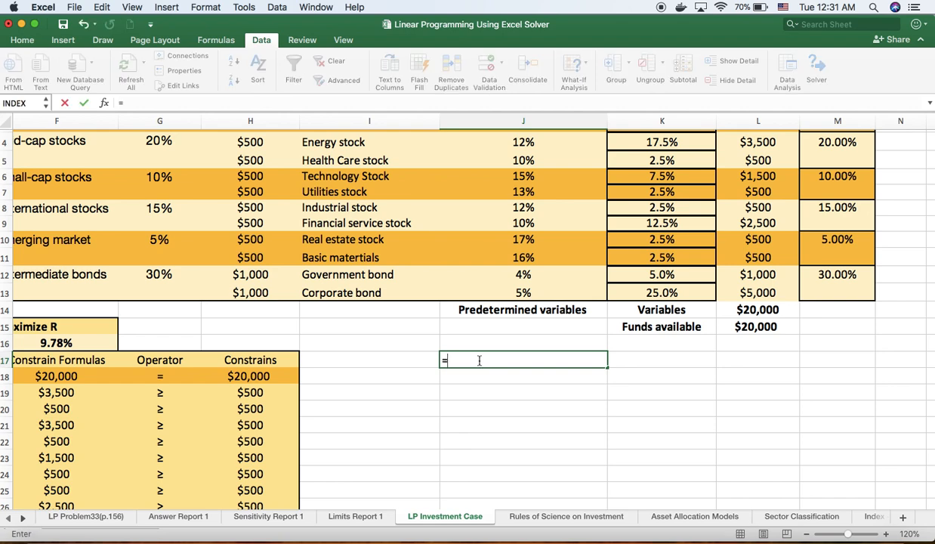
{"action": "left_click", "coordinate": [744, 329]}
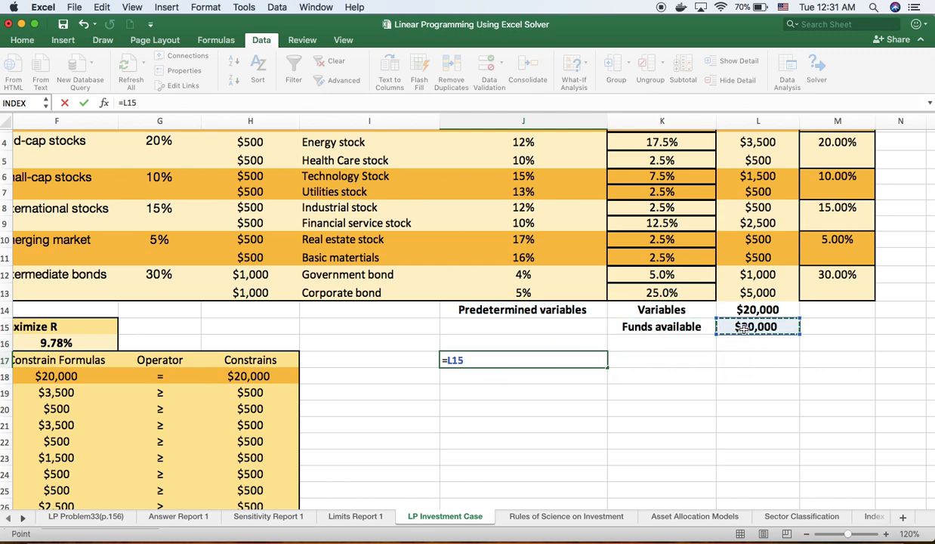
{"action": "type", "text": "*"}
{"action": "key", "text": "BackSpace"}
{"action": "key", "text": "BackSpace"}
{"action": "key", "text": "BackSpace"}
{"action": "key", "text": "BackSpace"}
{"action": "type", "text": "20"}
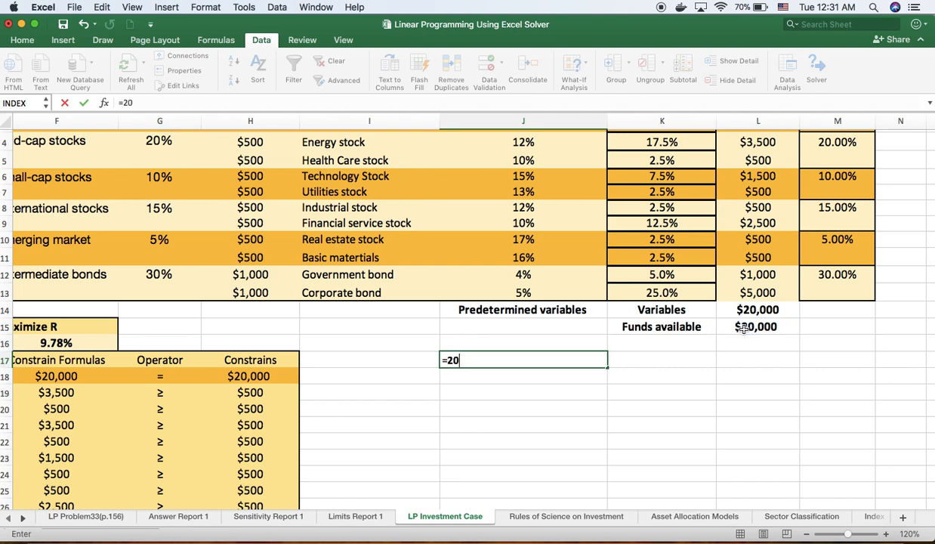
{"action": "type", "text": "000*(1+"}
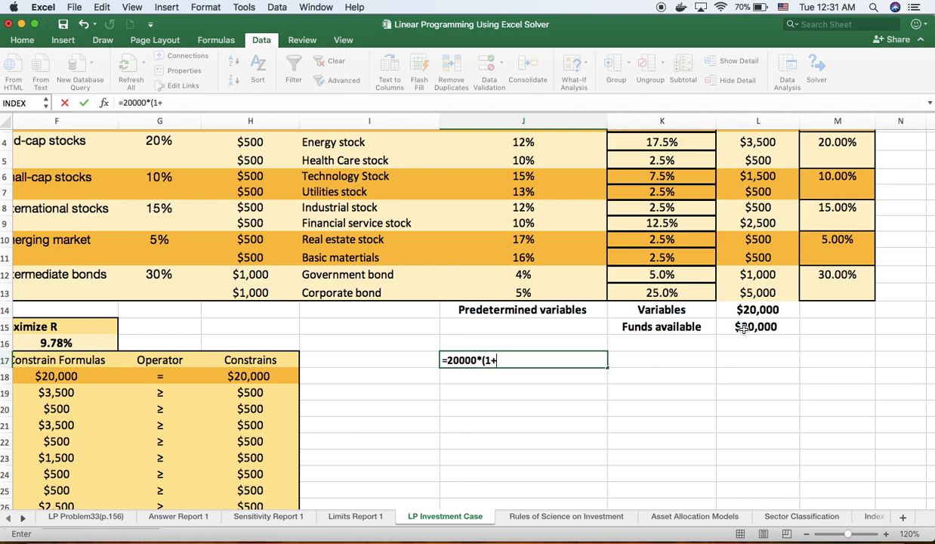
{"action": "left_click", "coordinate": [80, 342]}
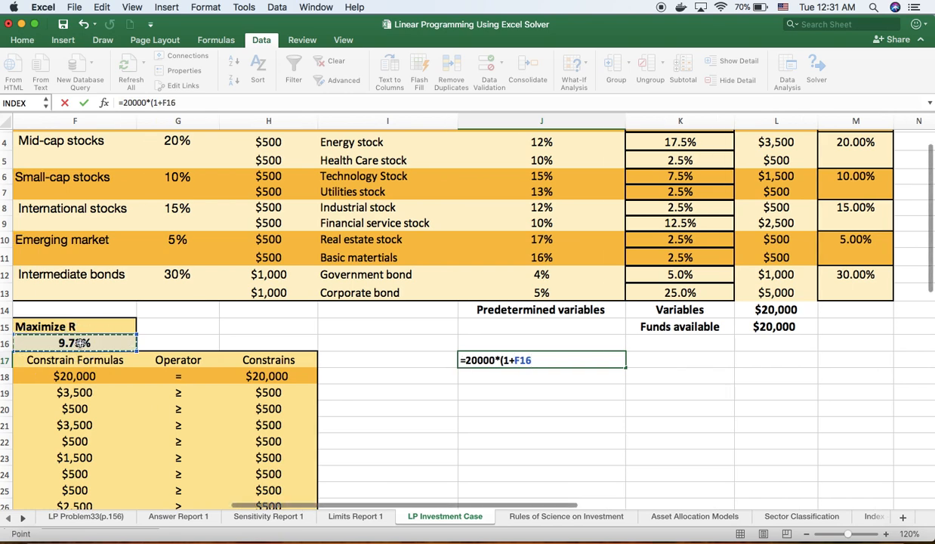
{"action": "type", "text": ")^10"}
{"action": "key", "text": "Return"}
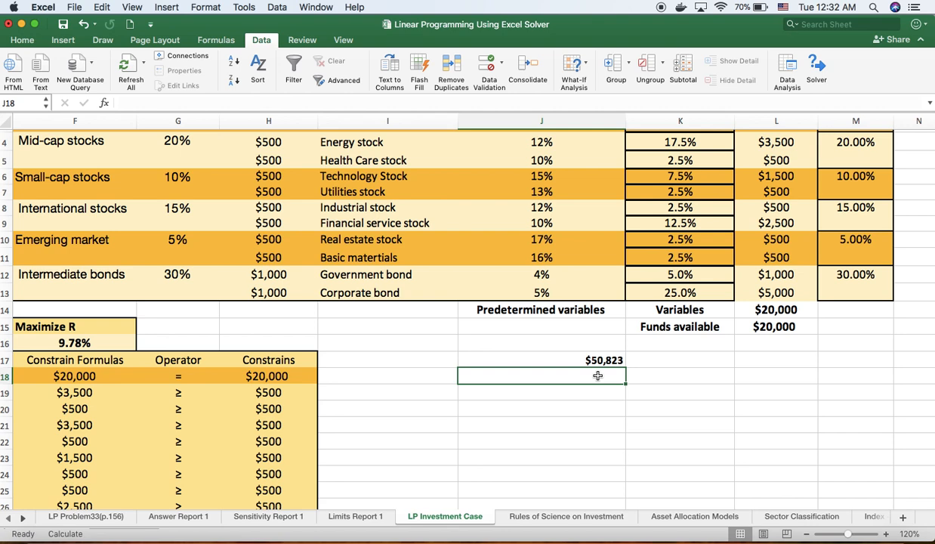
{"action": "left_click", "coordinate": [611, 360]}
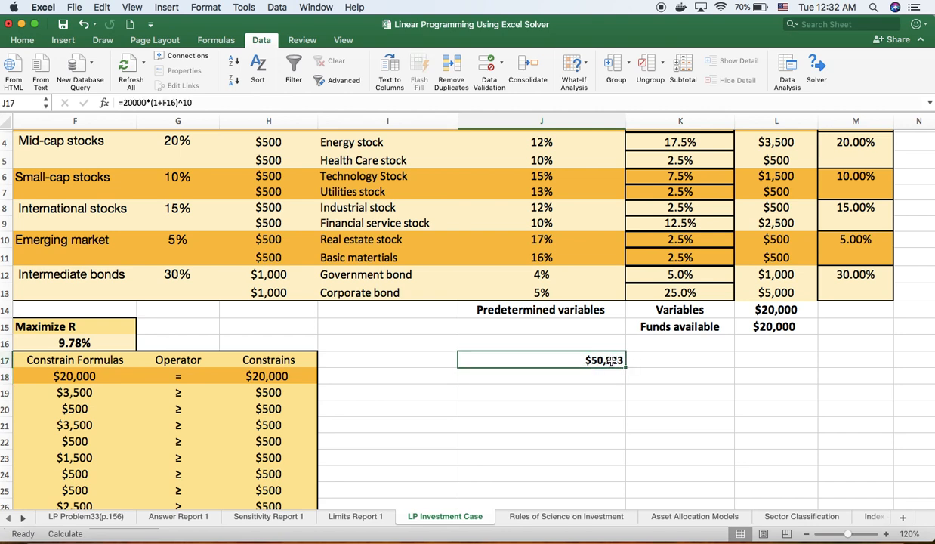
- Calculate the future value with $1,000 yearly contributions in J18 with =FV(F16,10,-1000,-20000)
{"action": "left_click", "coordinate": [597, 377]}
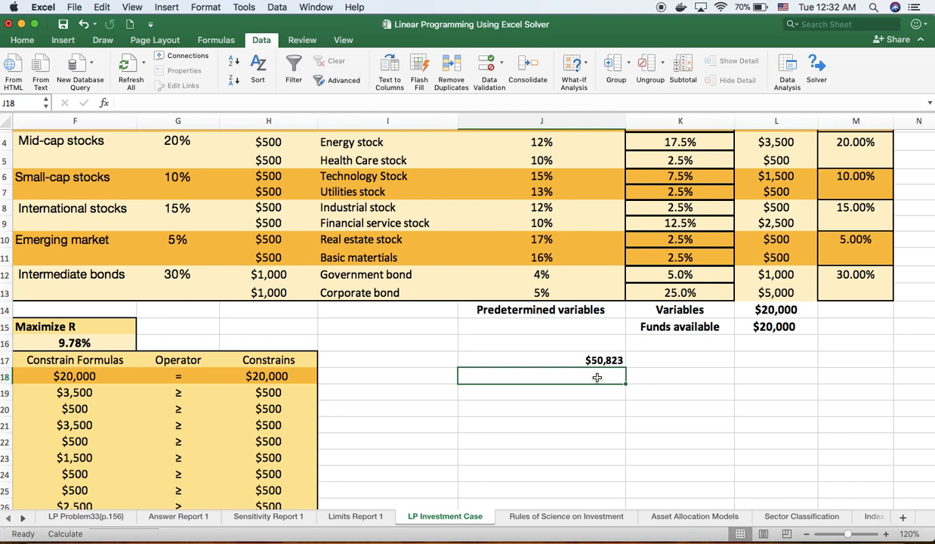
{"action": "type", "text": "="}
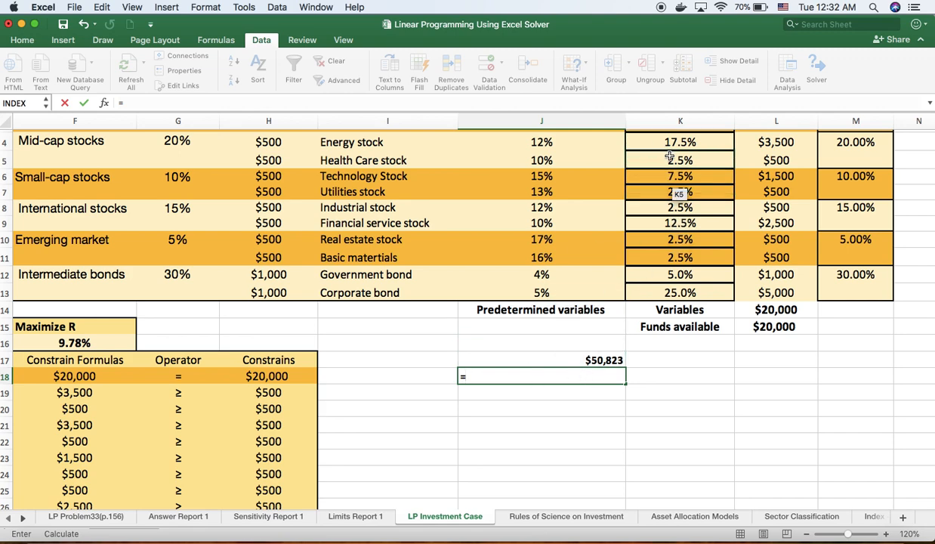
{"action": "scroll", "coordinate": [670, 156], "scroll_direction": "up", "scroll_amount": 3}
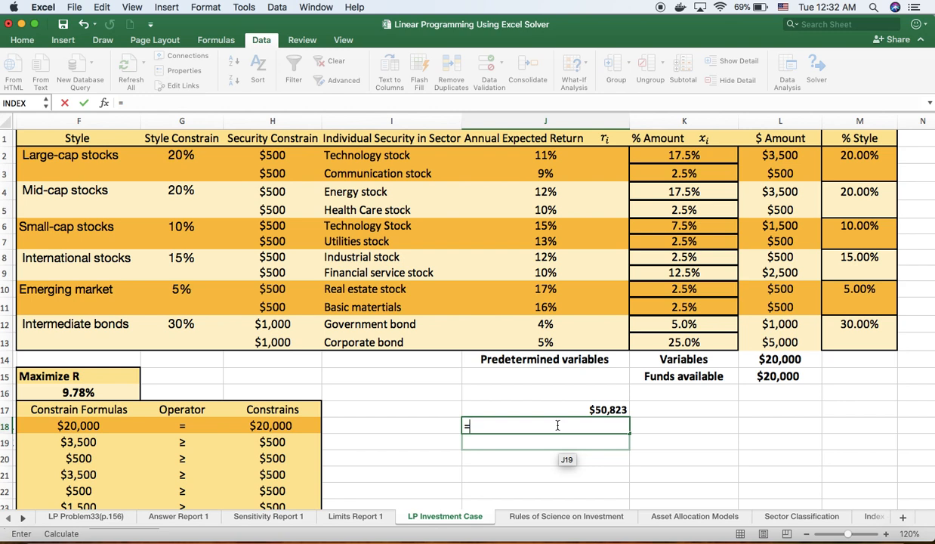
{"action": "type", "text": "fv("}
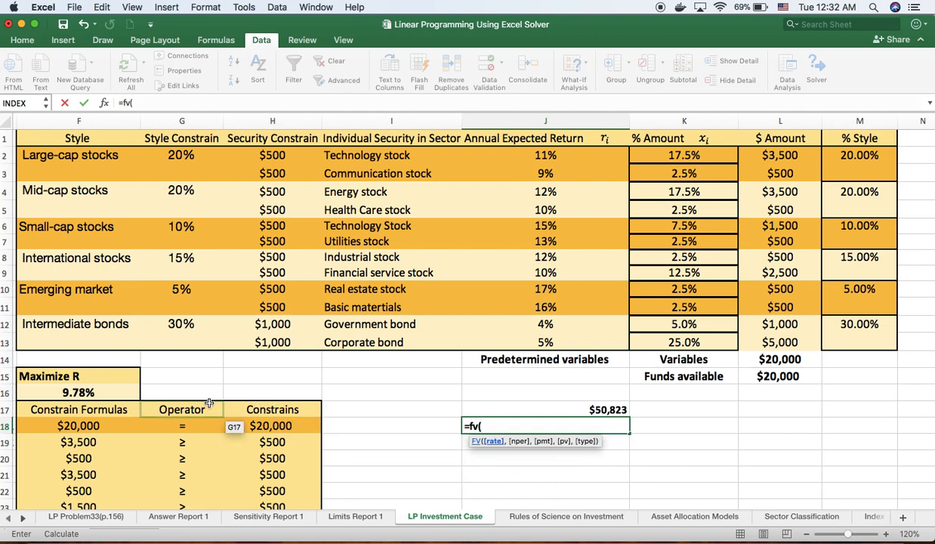
{"action": "left_click", "coordinate": [87, 393]}
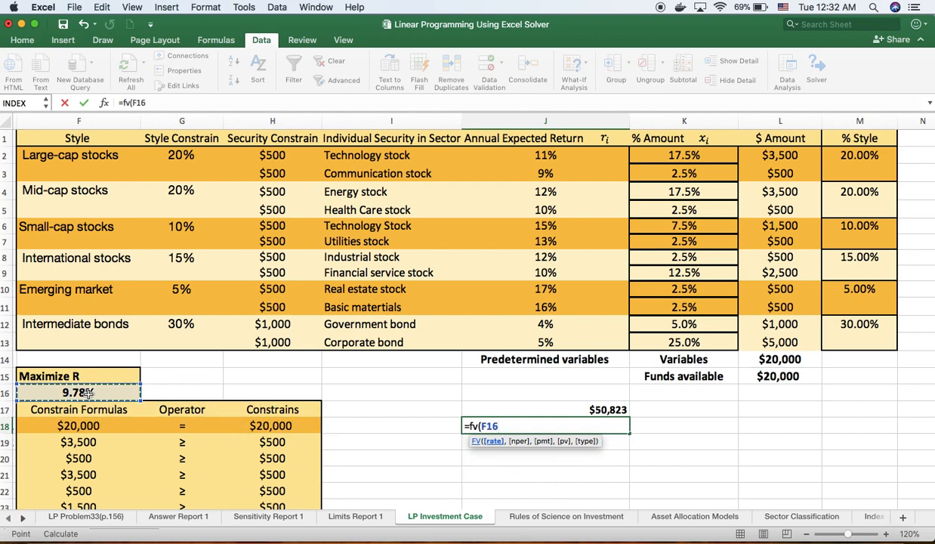
{"action": "type", "text": ","}
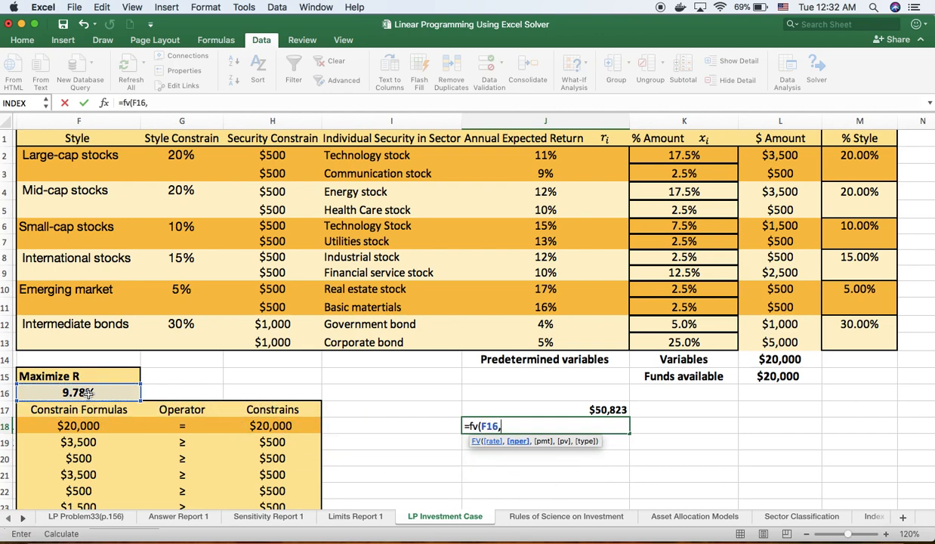
{"action": "type", "text": "10,"}
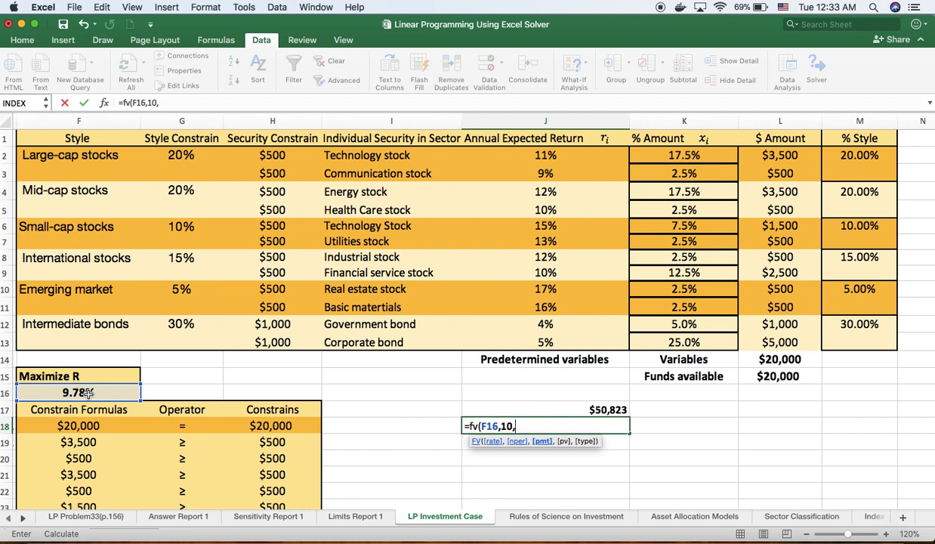
{"action": "type", "text": "-"}
{"action": "type", "text": "1000,"}
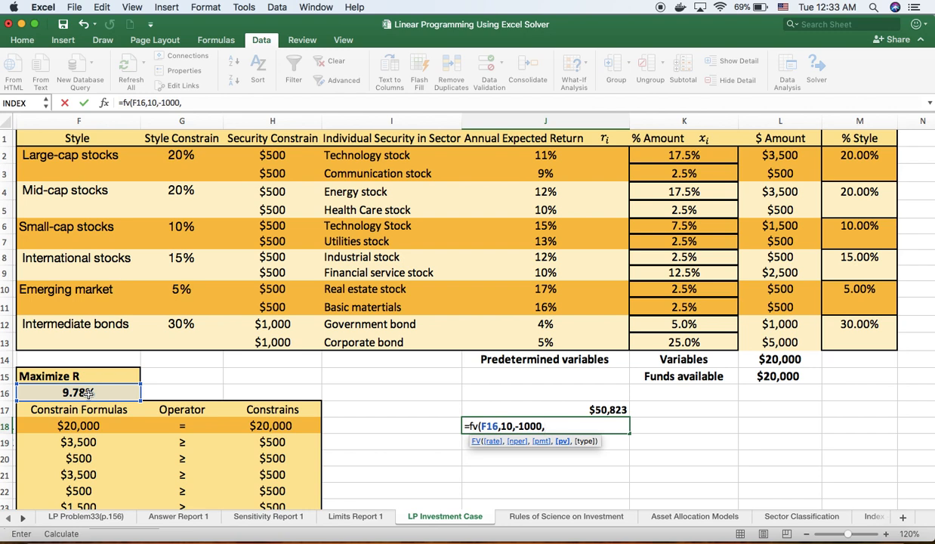
{"action": "type", "text": "-20000"}
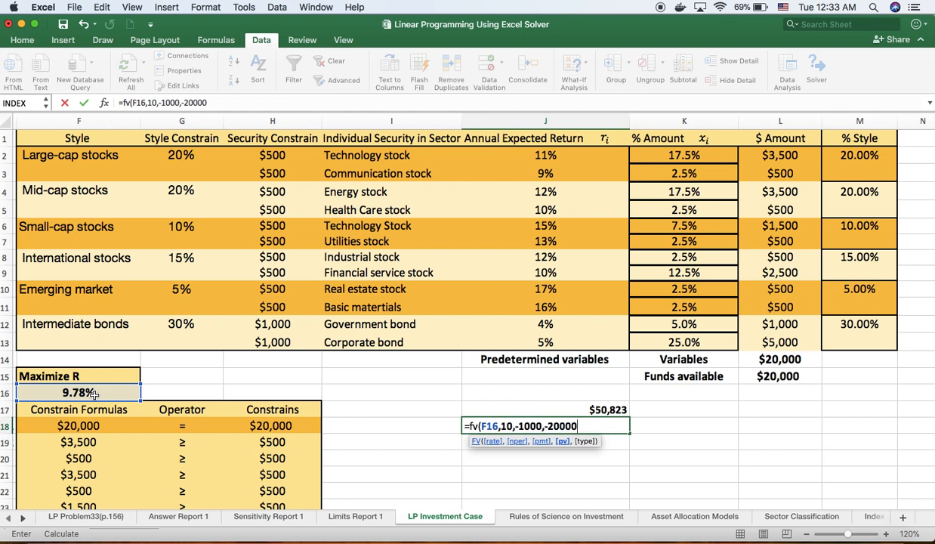
{"action": "type", "text": ")"}
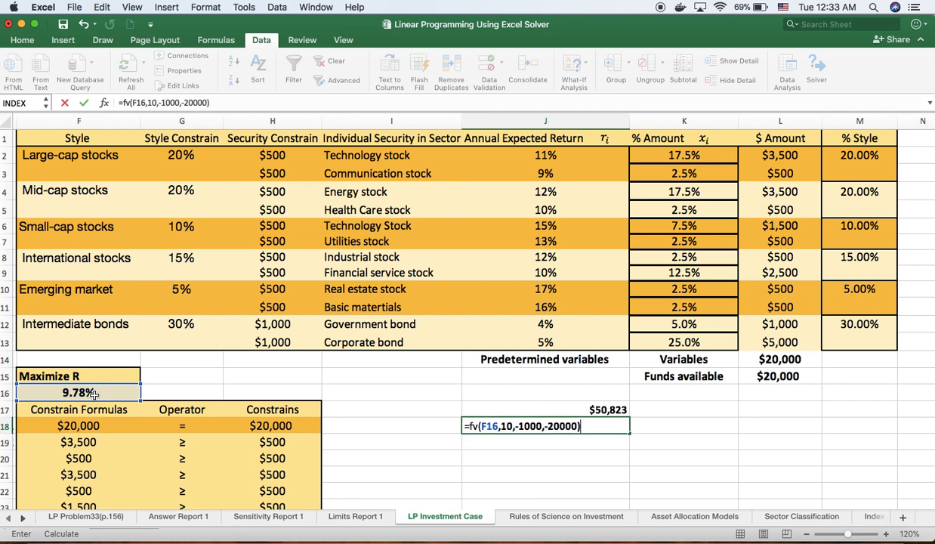
{"action": "key", "text": "Return"}
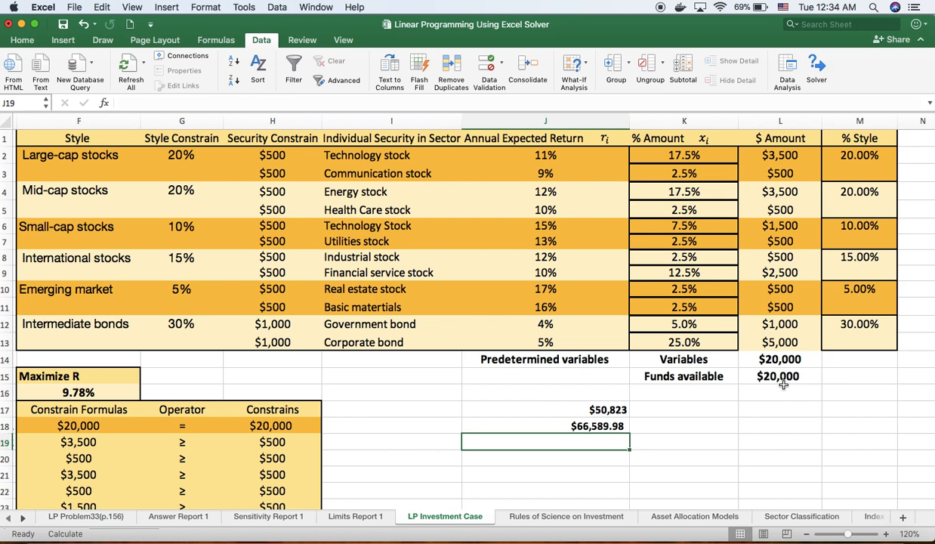
- Review the Answer, Sensitivity and Limits report sheets for the solved portfolio
{"action": "scroll", "coordinate": [708, 420], "scroll_direction": "down", "scroll_amount": 8}
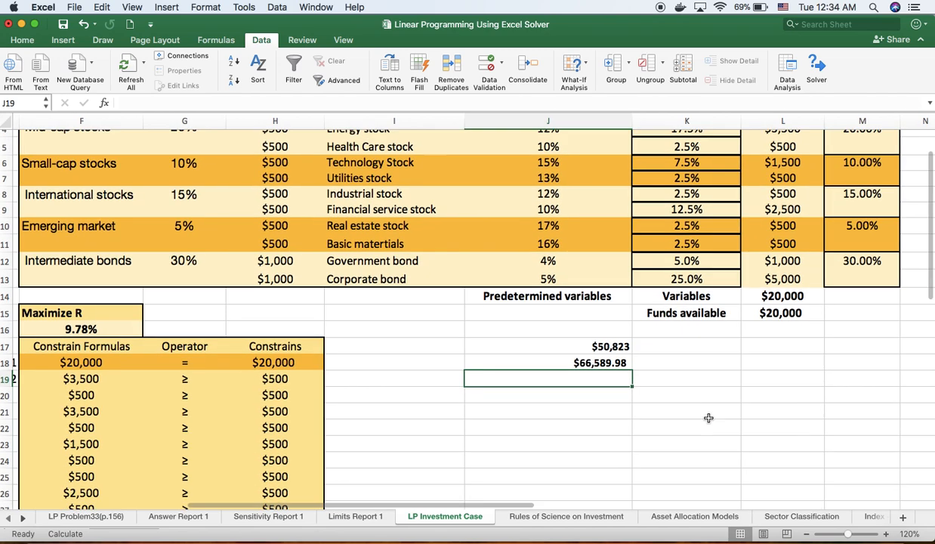
{"action": "scroll", "coordinate": [709, 419], "scroll_direction": "up", "scroll_amount": 8}
{"action": "scroll", "coordinate": [708, 418], "scroll_direction": "down", "scroll_amount": 2}
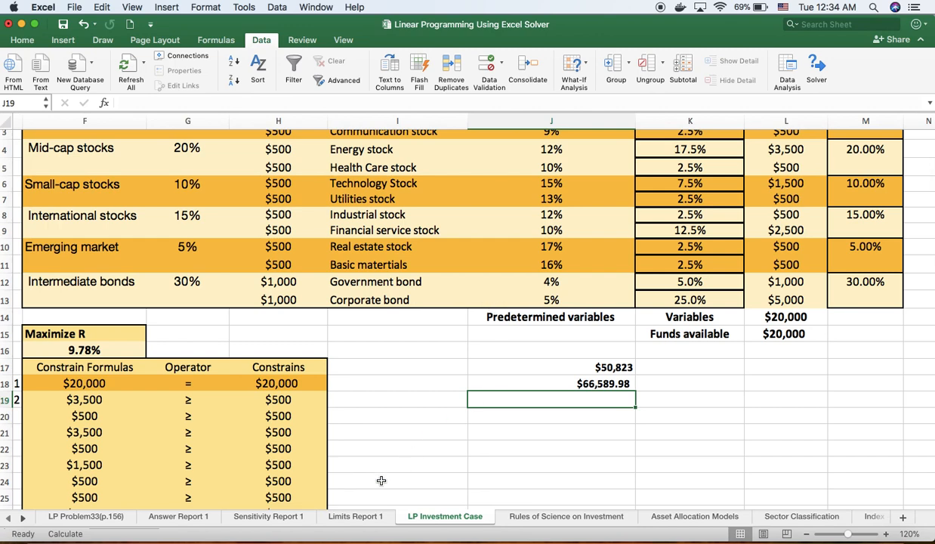
{"action": "left_click", "coordinate": [179, 517]}
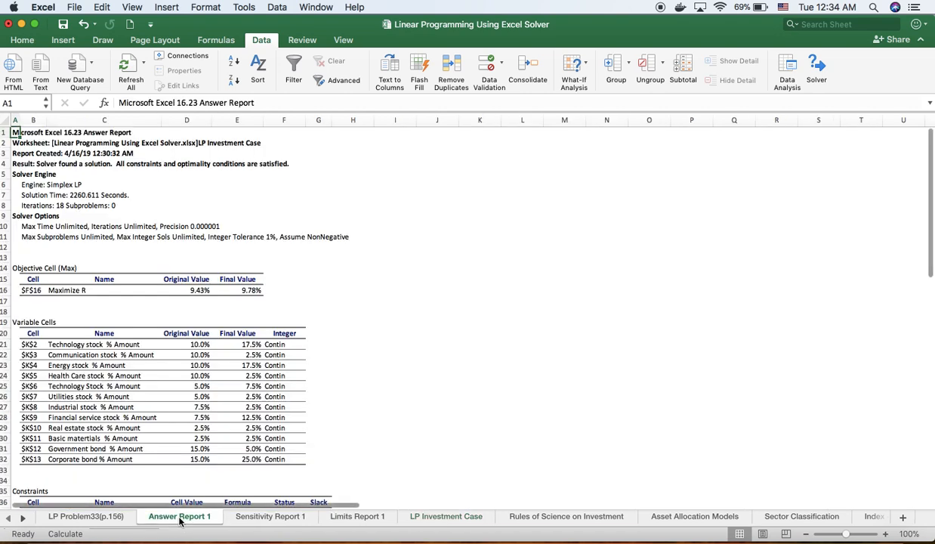
{"action": "left_click", "coordinate": [252, 517]}
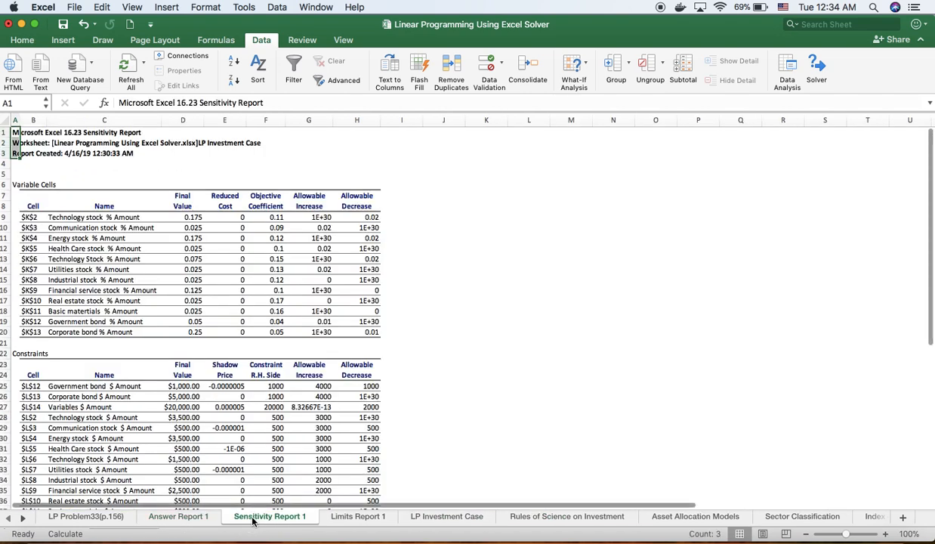
{"action": "left_click", "coordinate": [354, 516]}
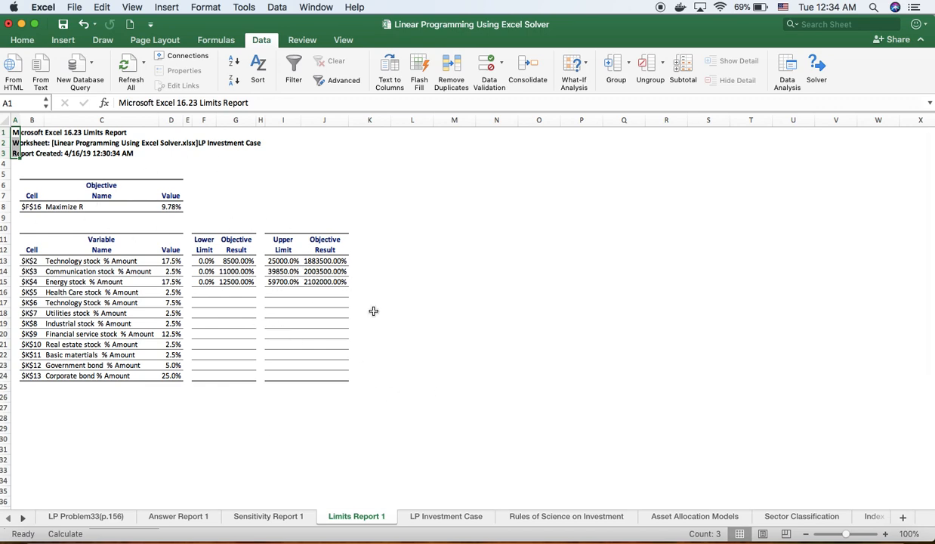
{"action": "scroll", "coordinate": [585, 363], "scroll_direction": "right", "scroll_amount": 3}
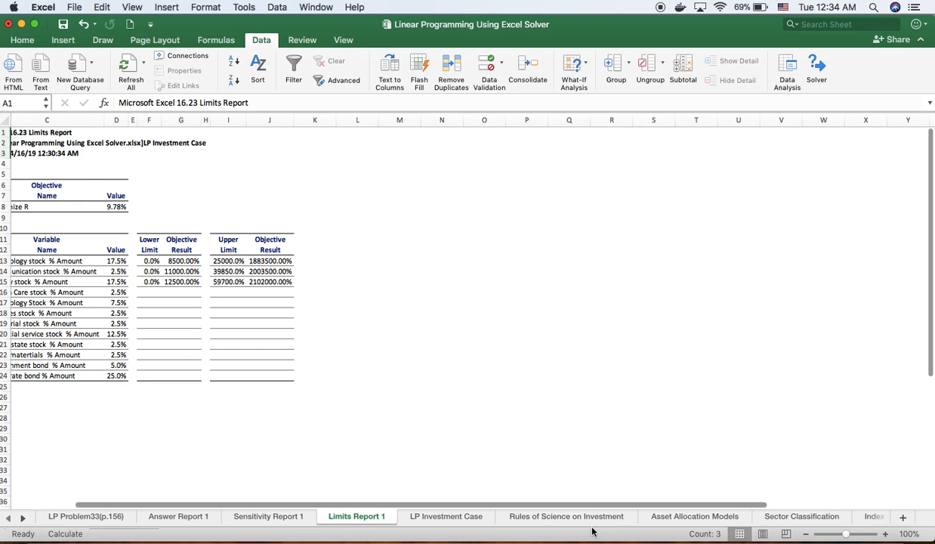
- Look through the Rules of Science on Investment, Asset Allocation Models and Sector Classification sheets
{"action": "left_click", "coordinate": [470, 517]}
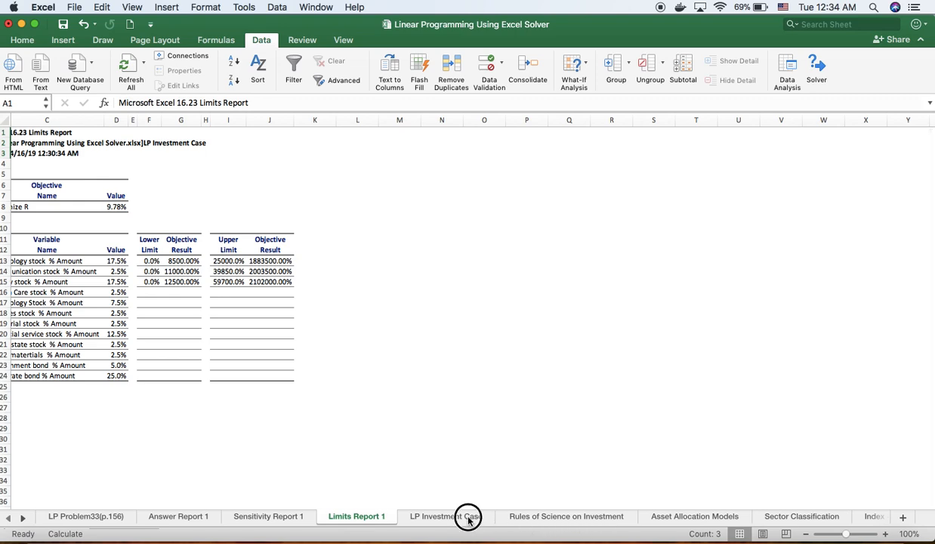
{"action": "left_click", "coordinate": [543, 520]}
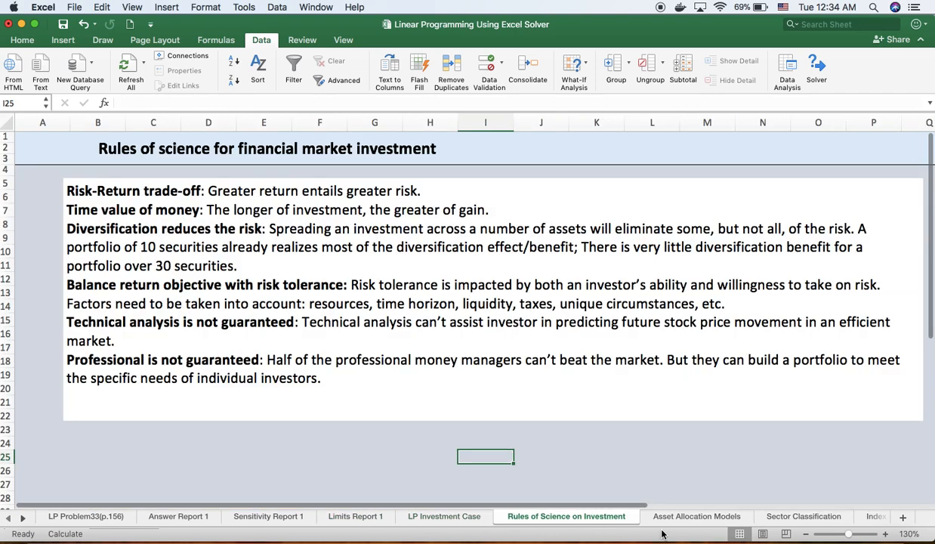
{"action": "left_click", "coordinate": [688, 518]}
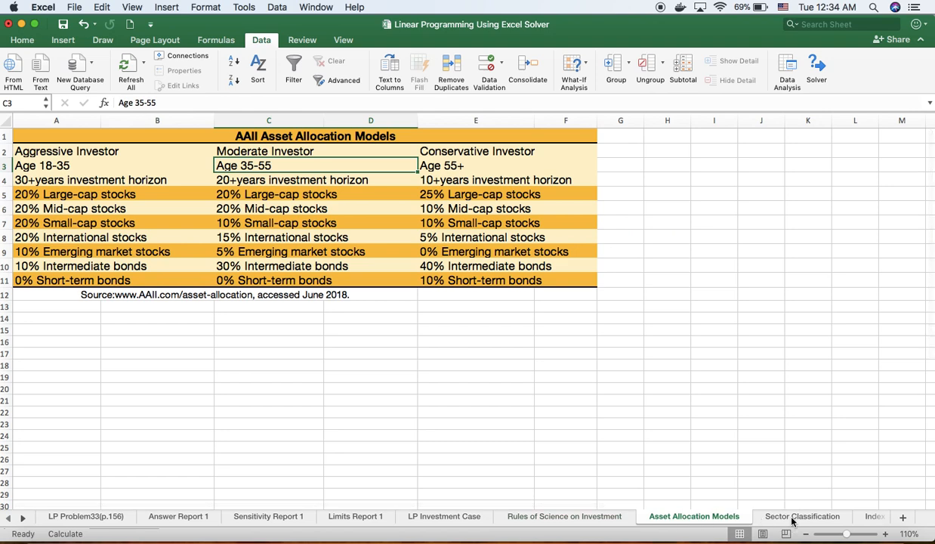
{"action": "left_click", "coordinate": [795, 519]}
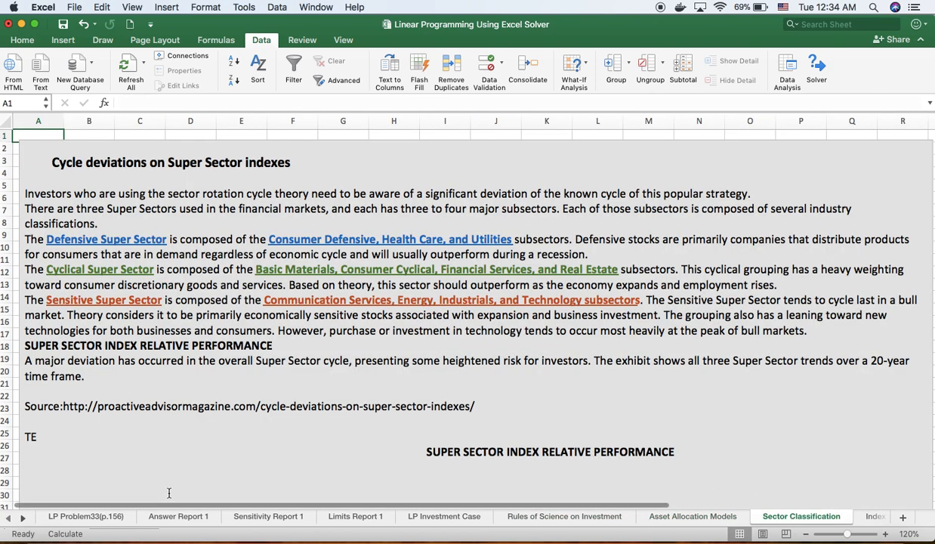